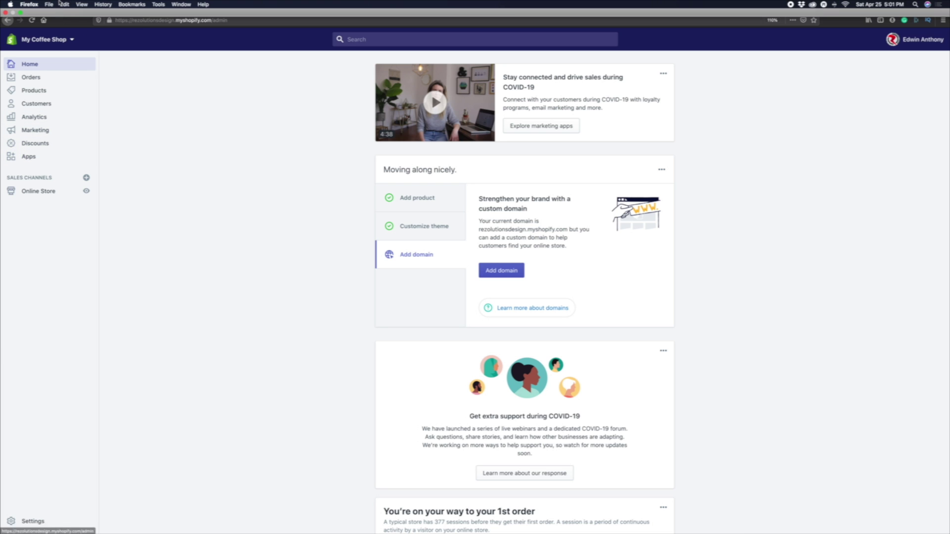
# - Zoom the Firefox page to 120% via View > Zoom, then open Shopify's Settings from the sidebar
pyautogui.click(82, 4)
pyautogui.moveTo(88, 33)
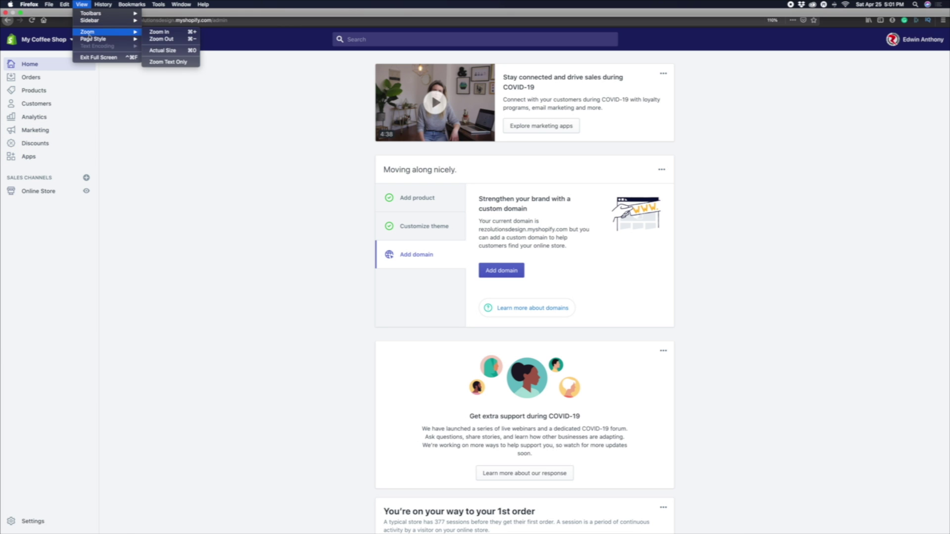
pyautogui.click(159, 32)
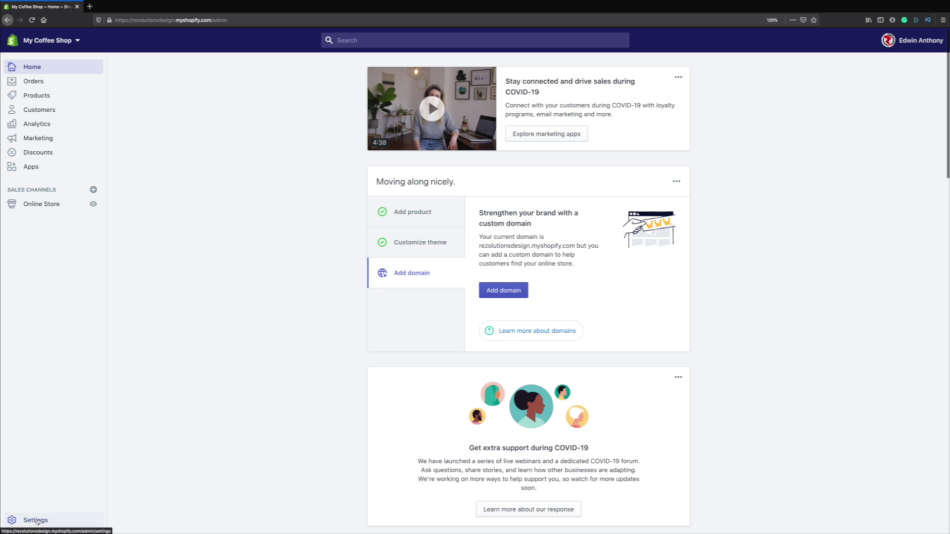
pyautogui.click(36, 521)
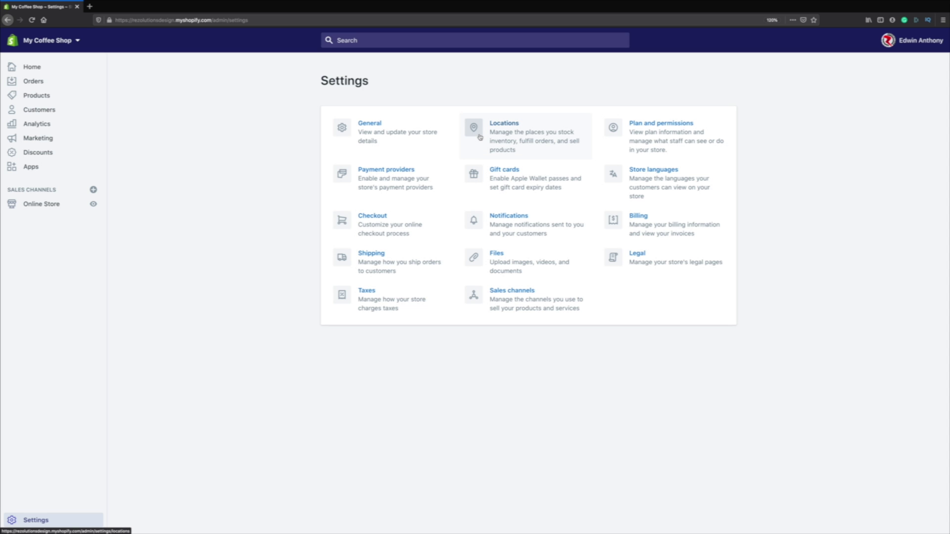
# - Add a location named 'My Coffee Shop' with a Tulsa, Oklahoma address and save it
pyautogui.click(479, 137)
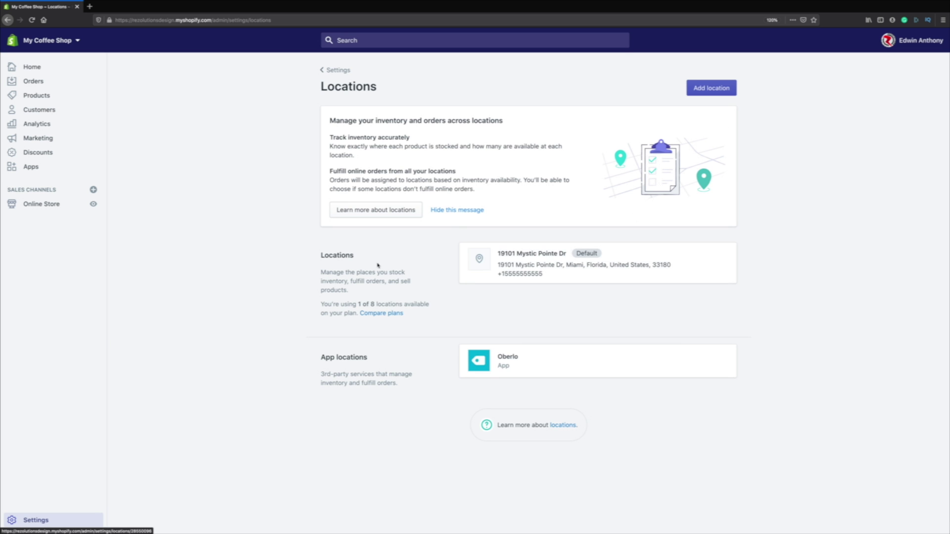
pyautogui.click(703, 89)
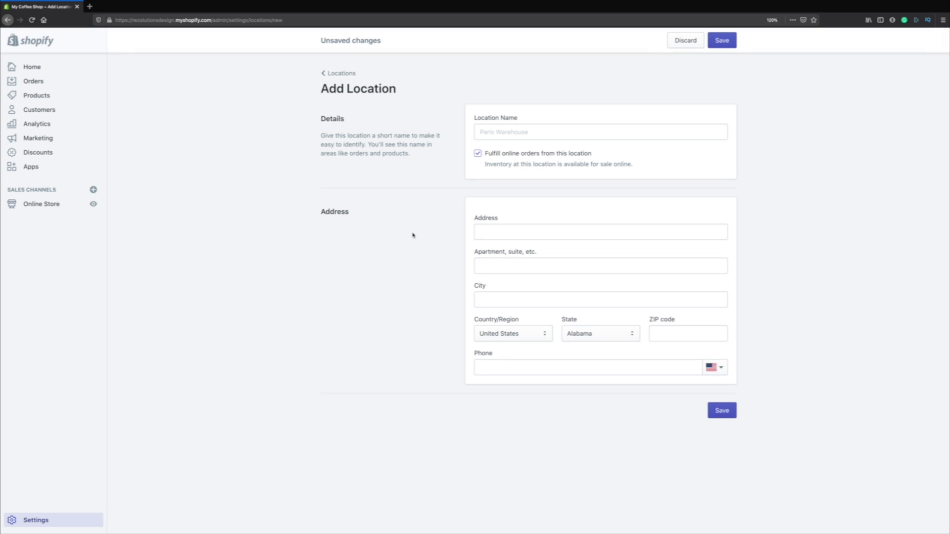
pyautogui.click(494, 134)
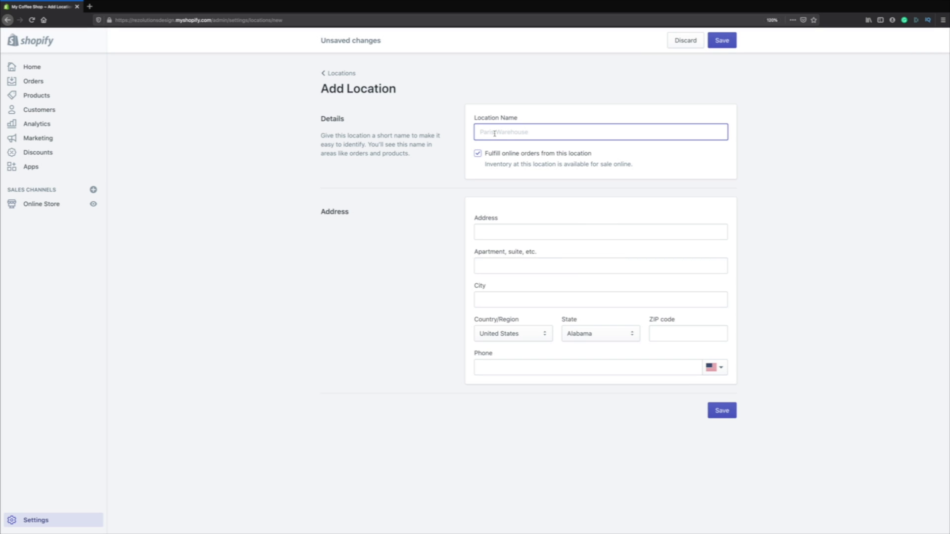
pyautogui.write('MY SHO')
pyautogui.hotkey('ctrl', 'a')
pyautogui.write('My Coffee Shop')
pyautogui.click(491, 237)
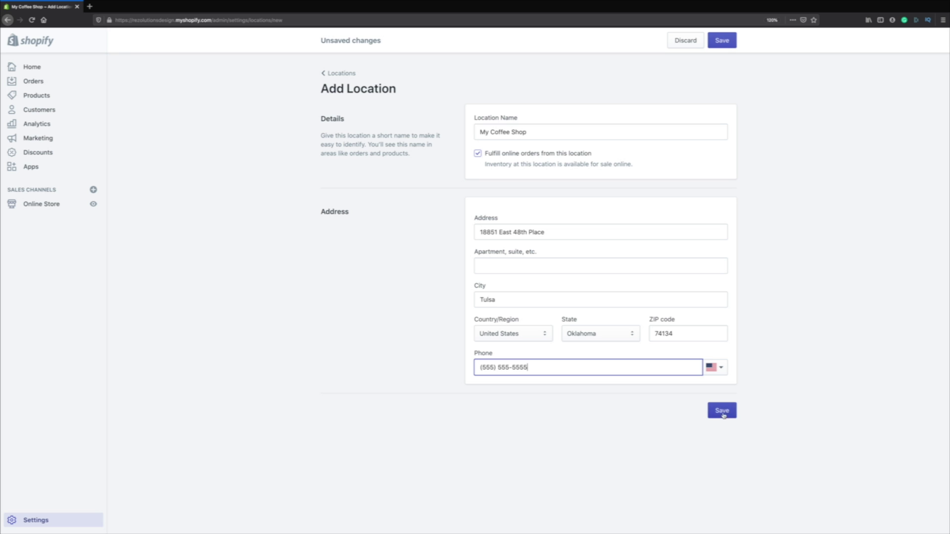
pyautogui.click(723, 412)
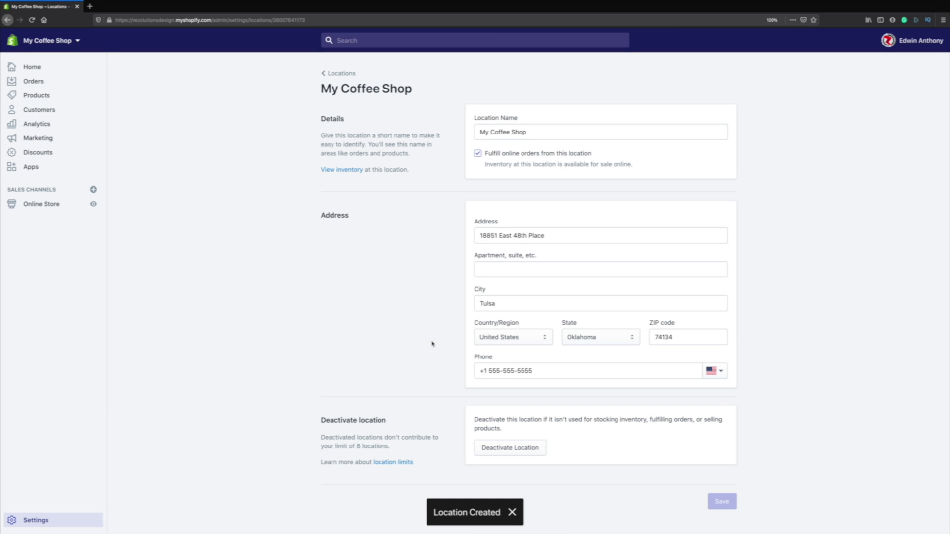
pyautogui.click(326, 73)
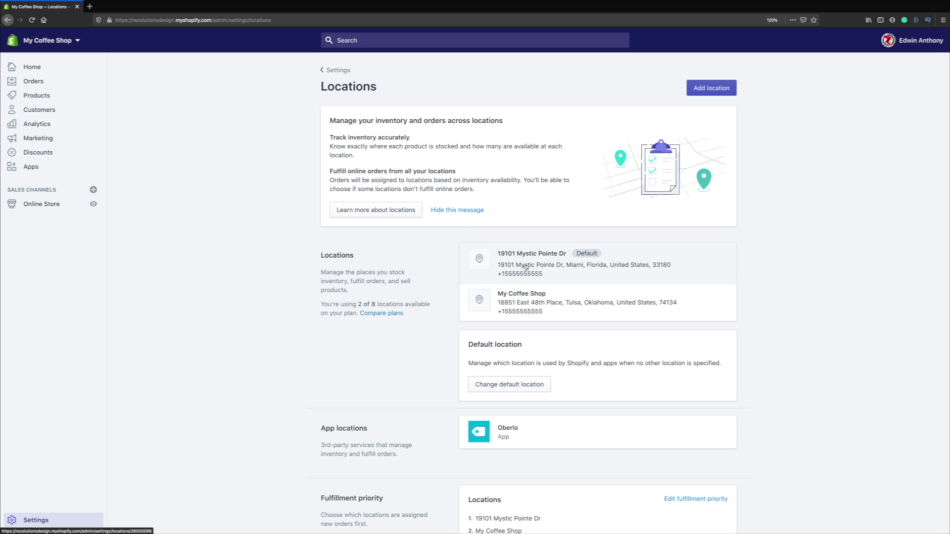
# - Make My Coffee Shop the default location
pyautogui.click(526, 267)
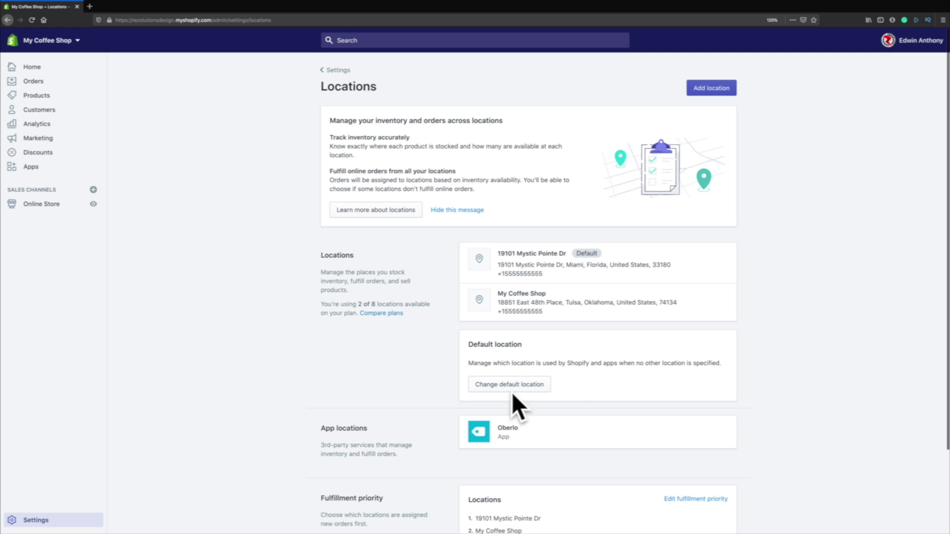
pyautogui.click(482, 384)
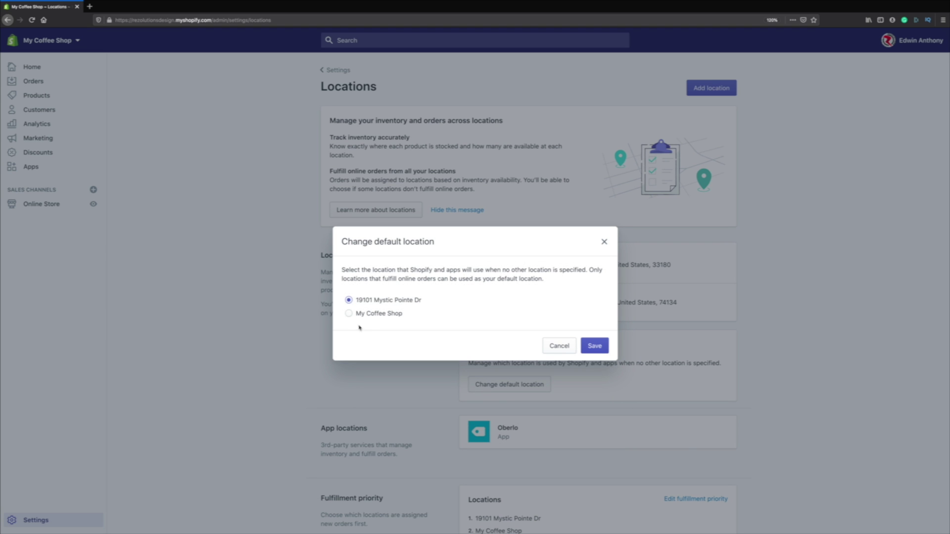
pyautogui.click(370, 316)
pyautogui.click(595, 345)
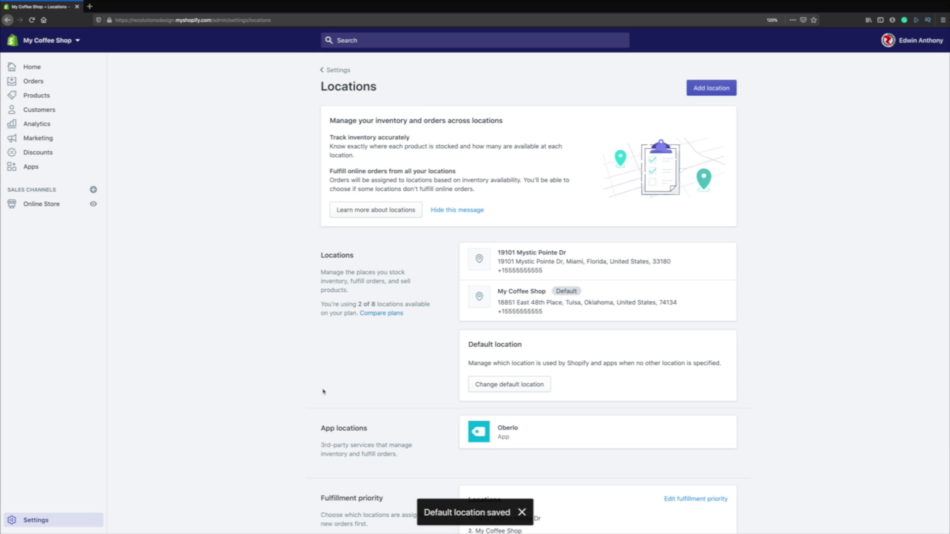
# - Deactivate the Miami location, sending its inventory to My Coffee Shop
pyautogui.click(479, 286)
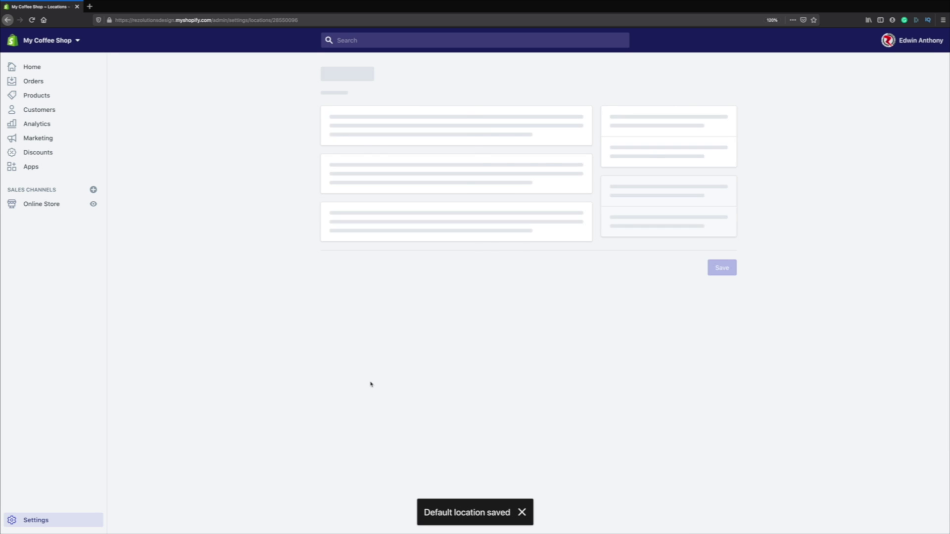
pyautogui.scroll(-1, 371, 384)
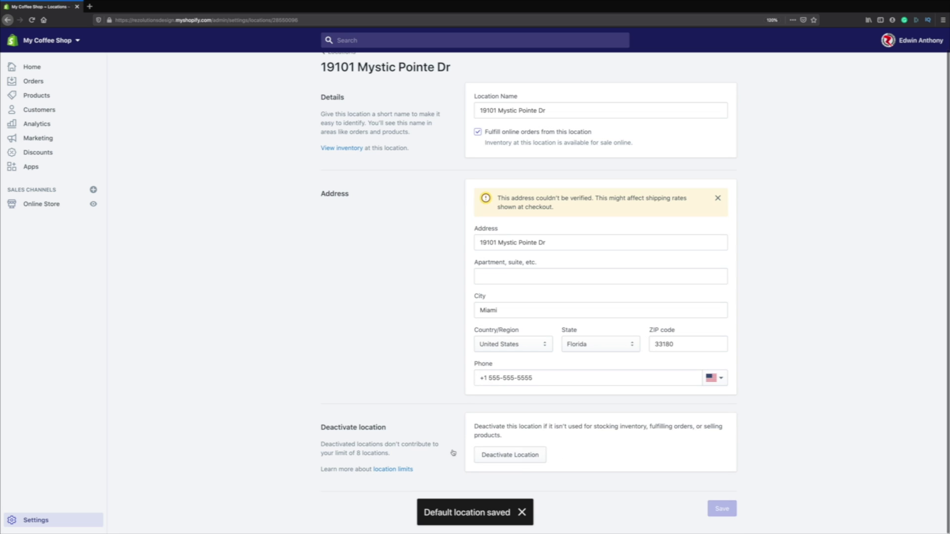
pyautogui.click(530, 454)
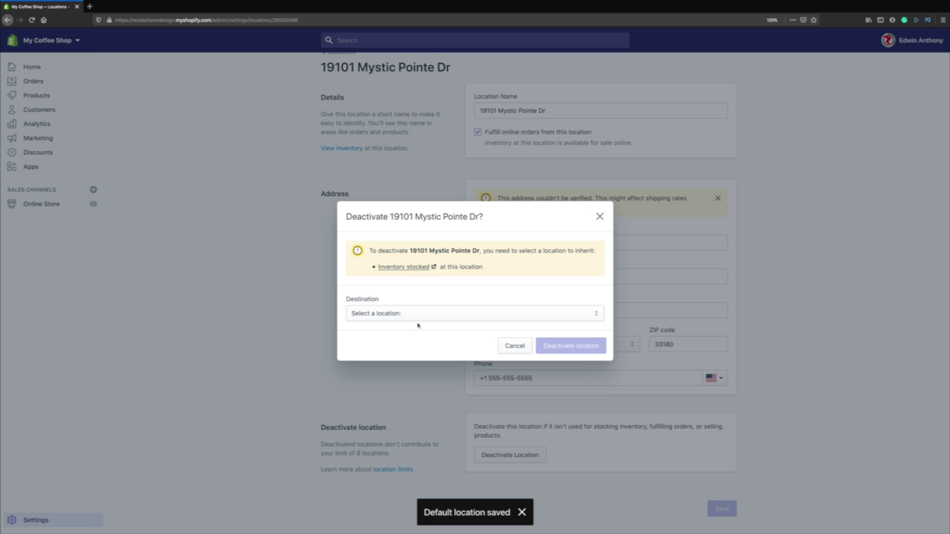
pyautogui.click(378, 315)
pyautogui.click(368, 318)
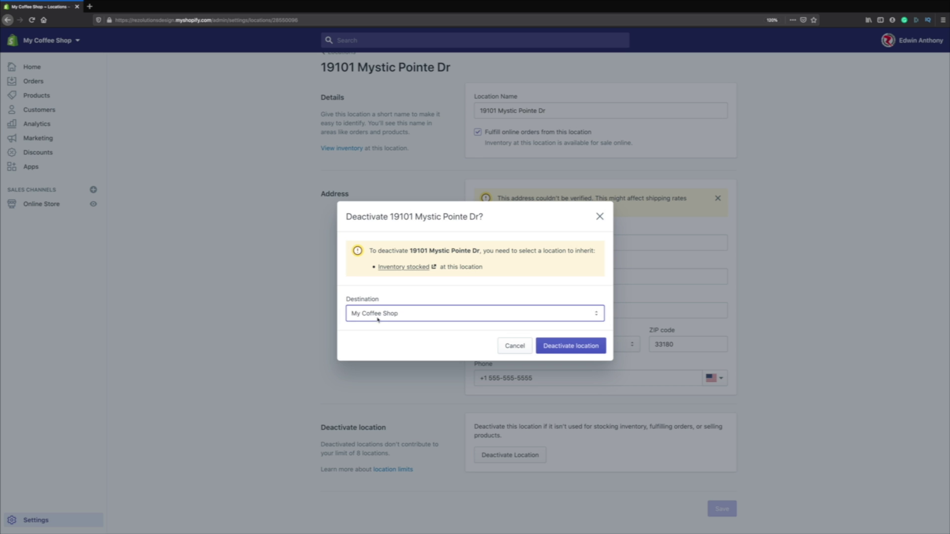
pyautogui.click(564, 348)
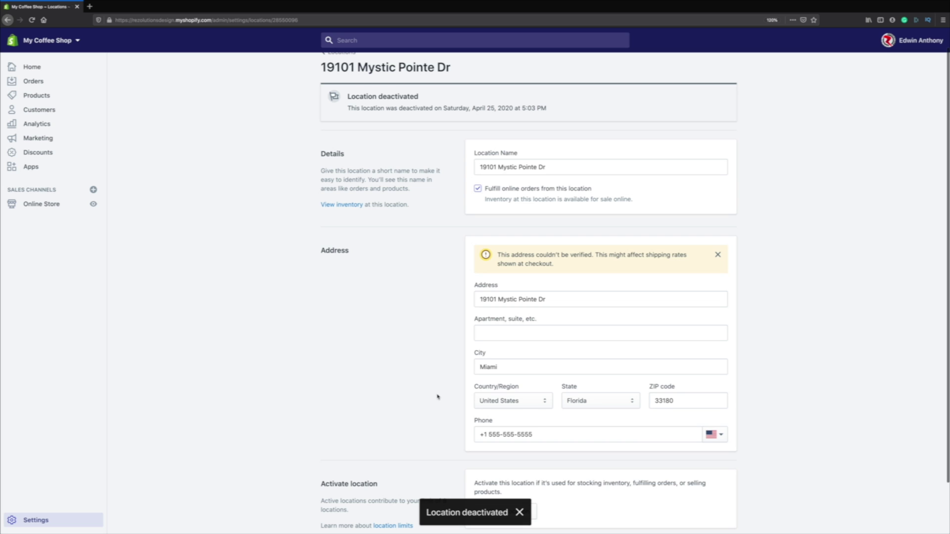
pyautogui.scroll(1, 320, 121)
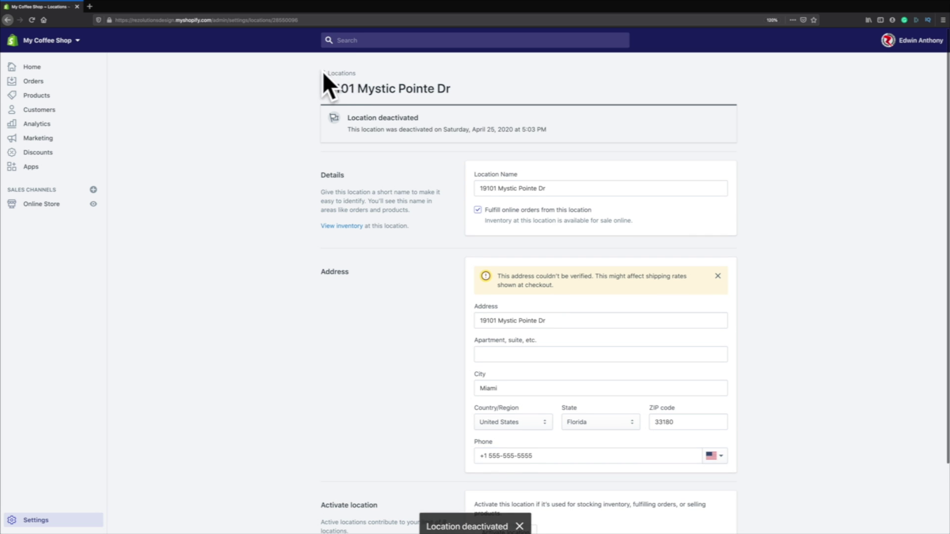
pyautogui.click(341, 72)
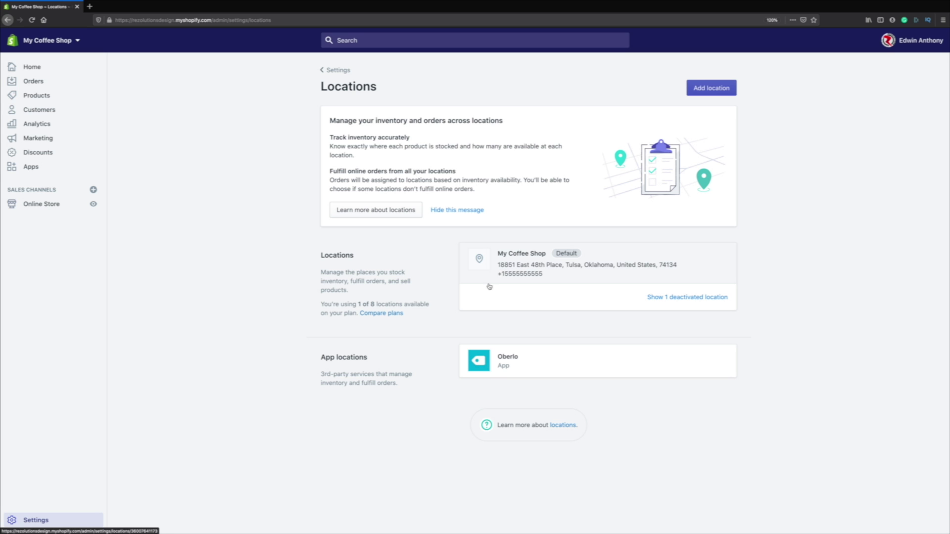
# - Open Shipping settings and manage the General shipping rates profile
pyautogui.click(337, 70)
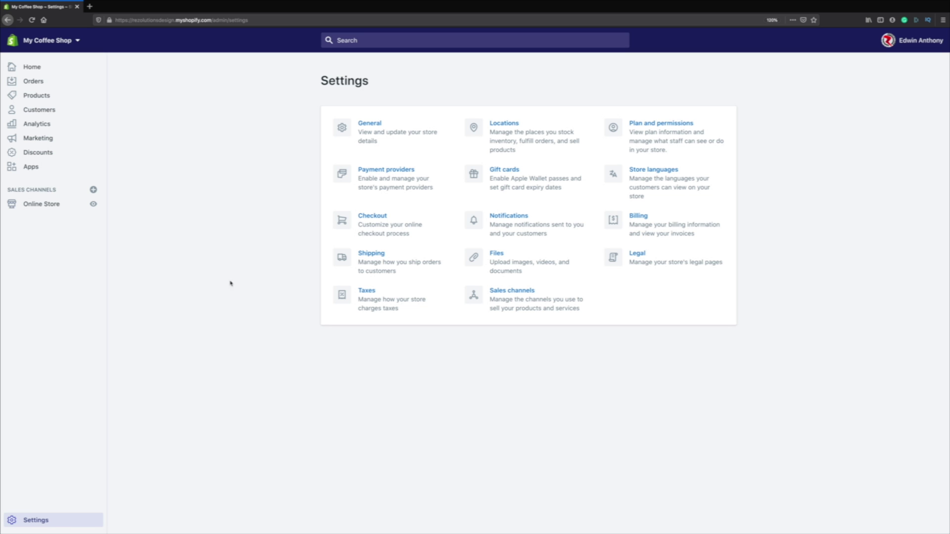
pyautogui.click(407, 265)
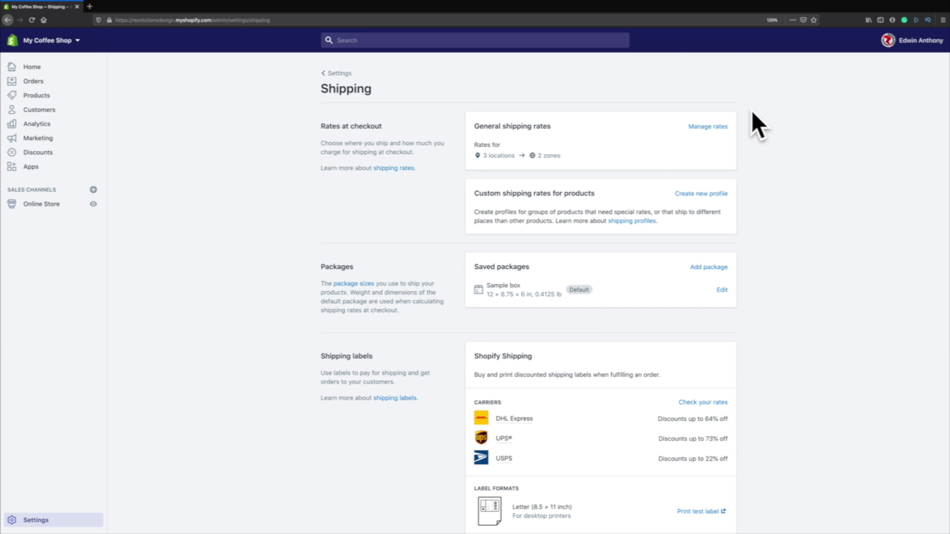
pyautogui.click(708, 127)
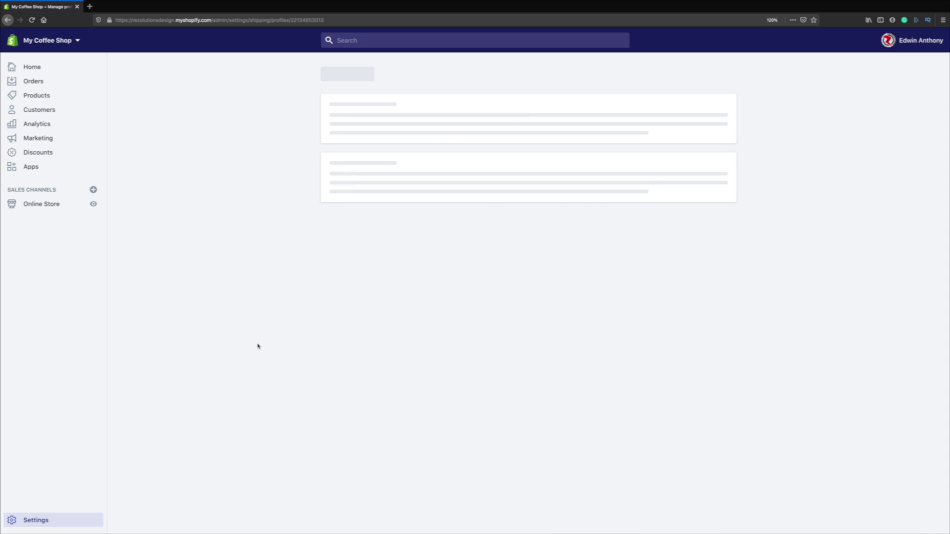
pyautogui.scroll(-5, 256, 351)
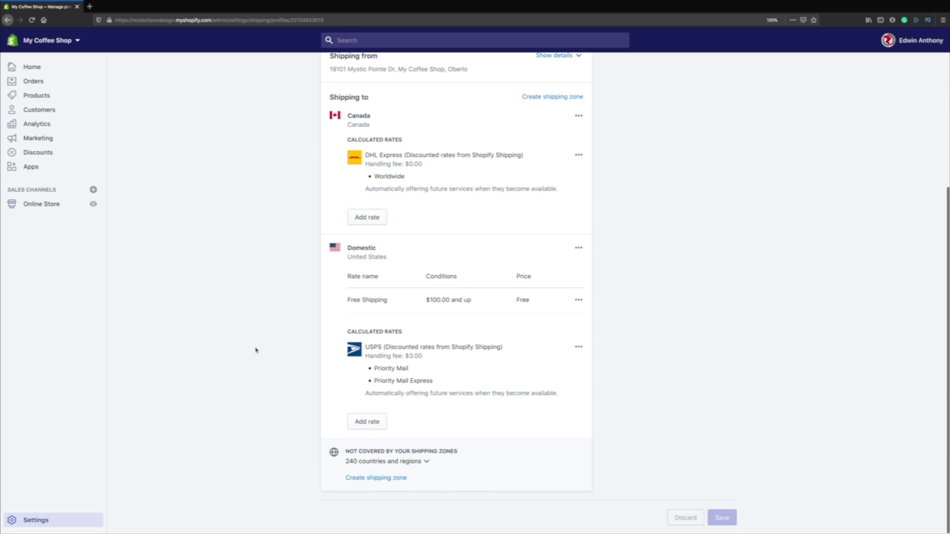
pyautogui.scroll(3, 256, 351)
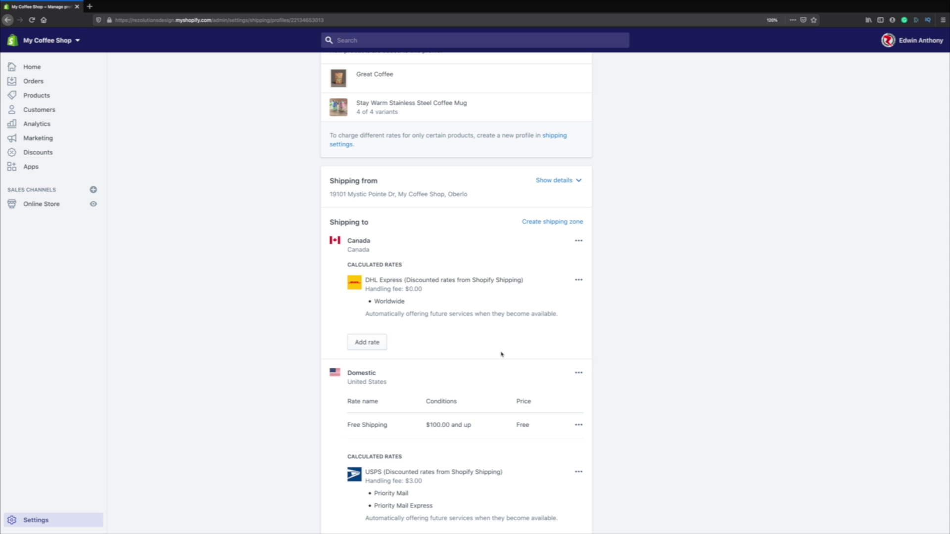
# - Delete the Canada shipping zone and save the profile
pyautogui.click(578, 241)
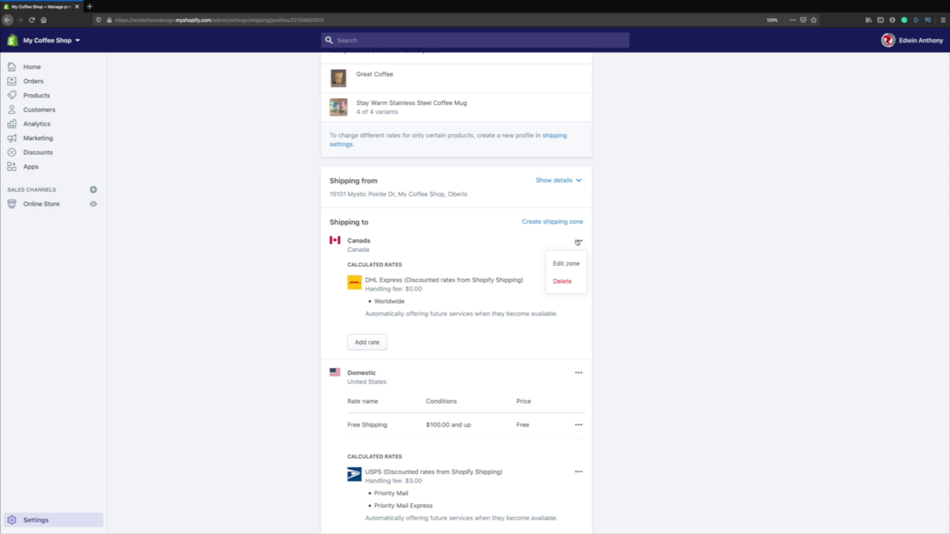
pyautogui.click(559, 281)
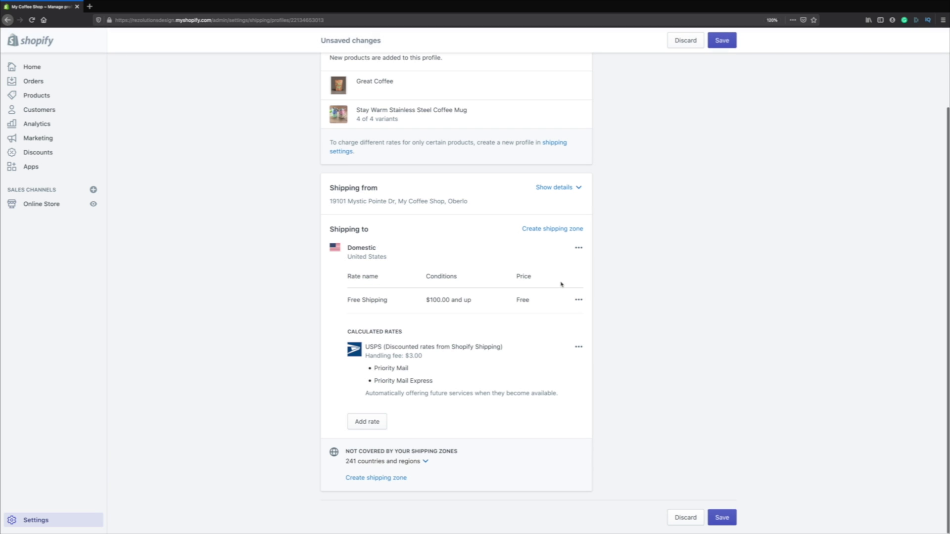
pyautogui.click(723, 42)
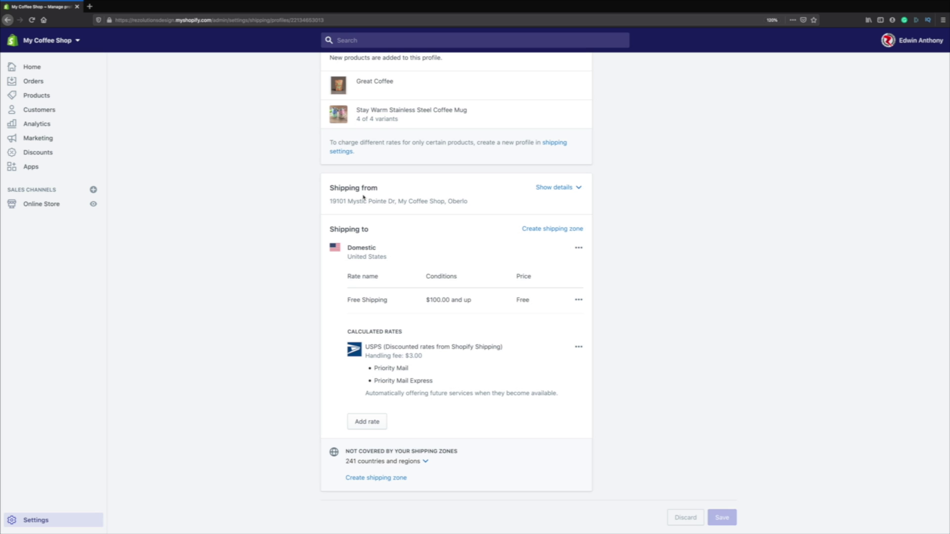
# - Remove the Miami and Oberlo shipping origins' rates from the profile and save it
pyautogui.click(561, 188)
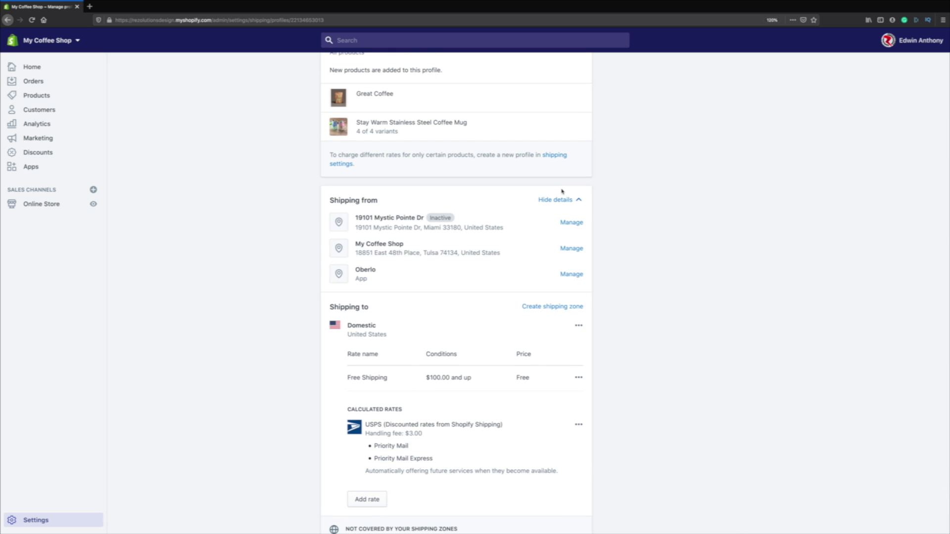
pyautogui.click(572, 223)
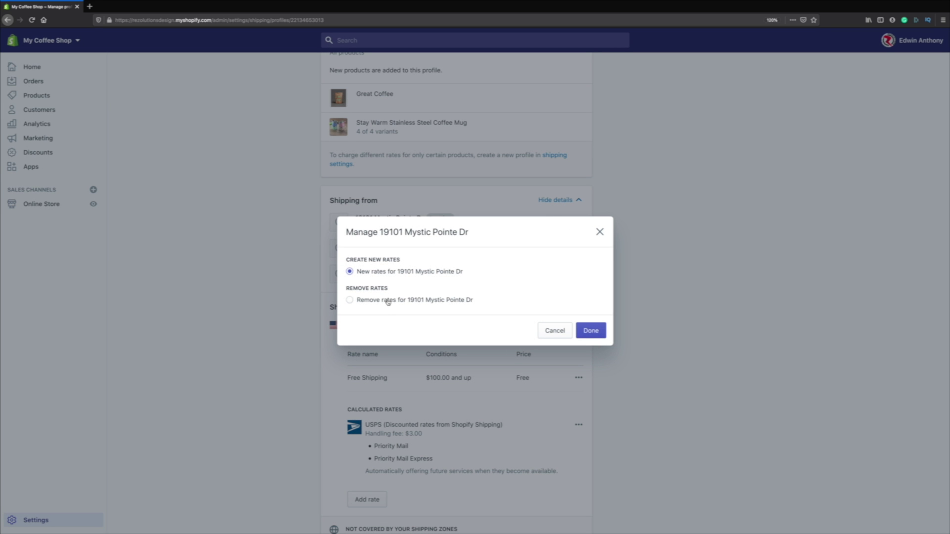
pyautogui.click(388, 300)
pyautogui.click(591, 331)
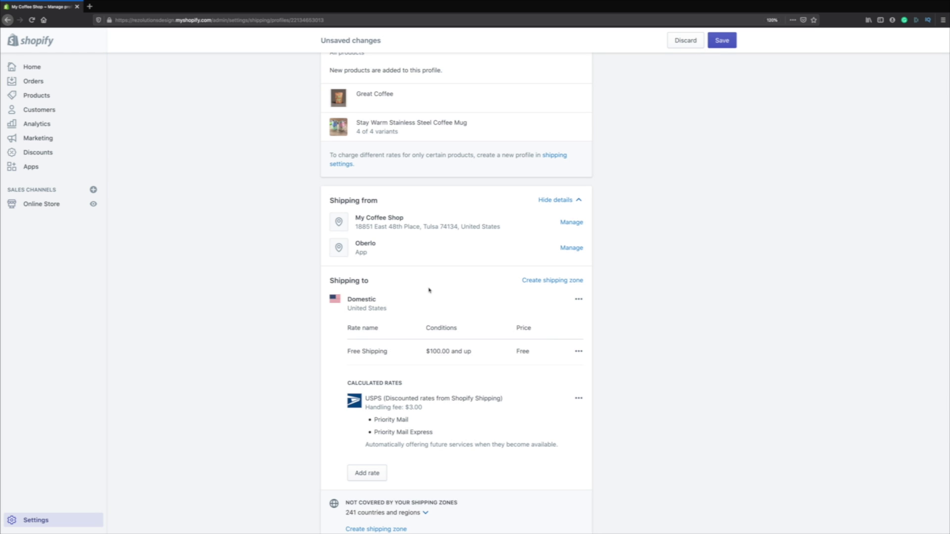
pyautogui.click(562, 252)
pyautogui.click(395, 302)
pyautogui.click(589, 333)
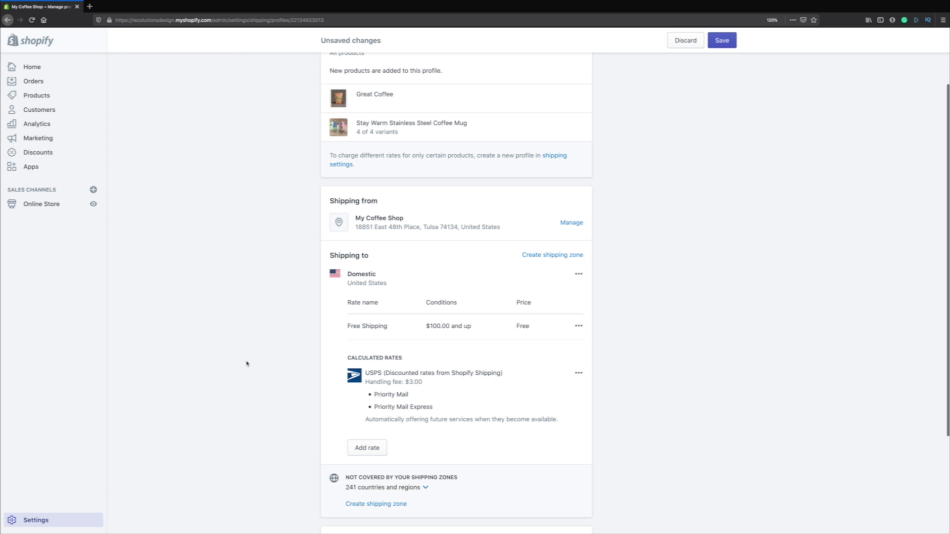
pyautogui.click(723, 40)
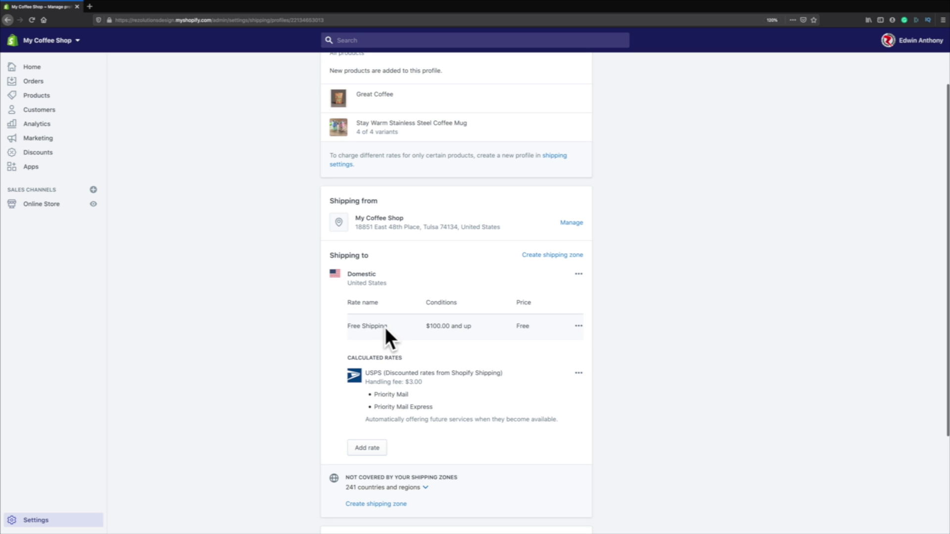
# - Rename the free rate 'Free Shipping (5-7 Business Days)', set its minimum price to 0, and save
pyautogui.click(579, 328)
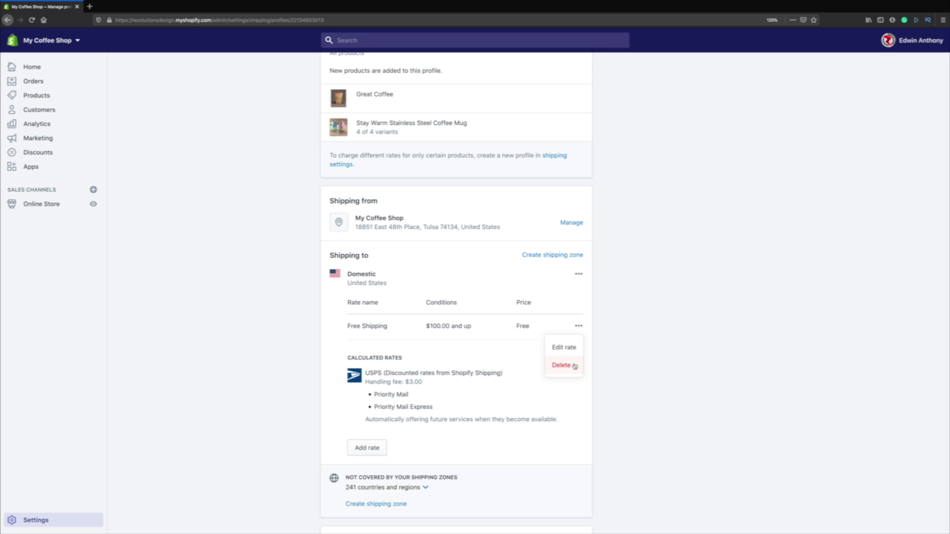
pyautogui.click(562, 353)
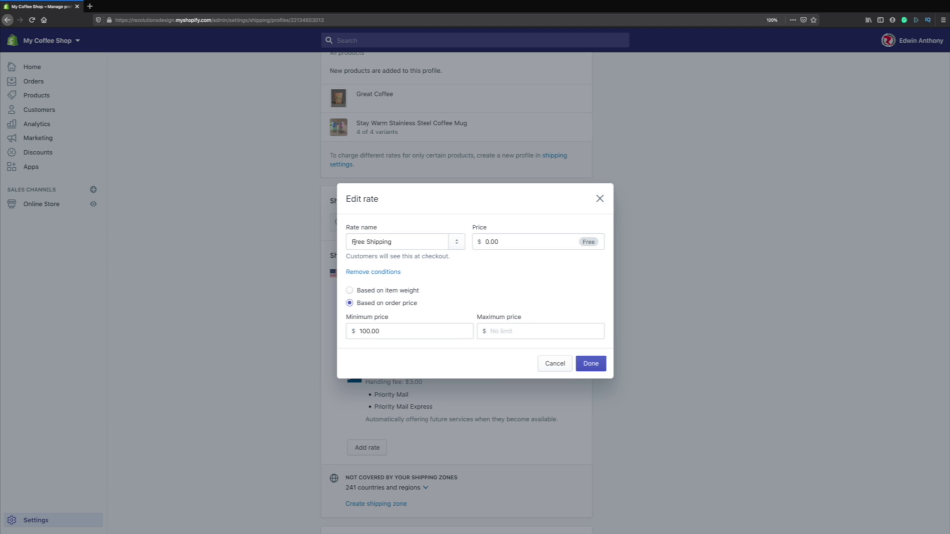
pyautogui.click(402, 243)
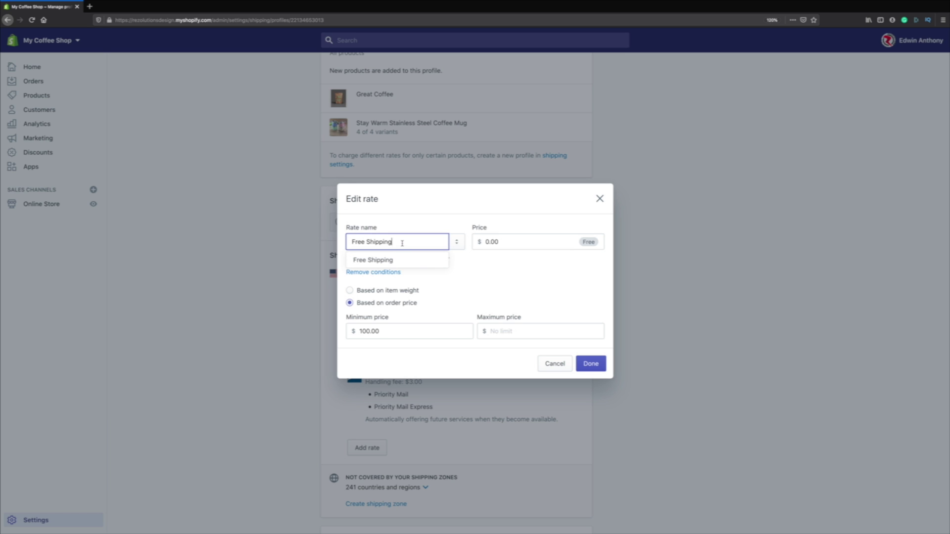
pyautogui.write('(5-7 Busine')
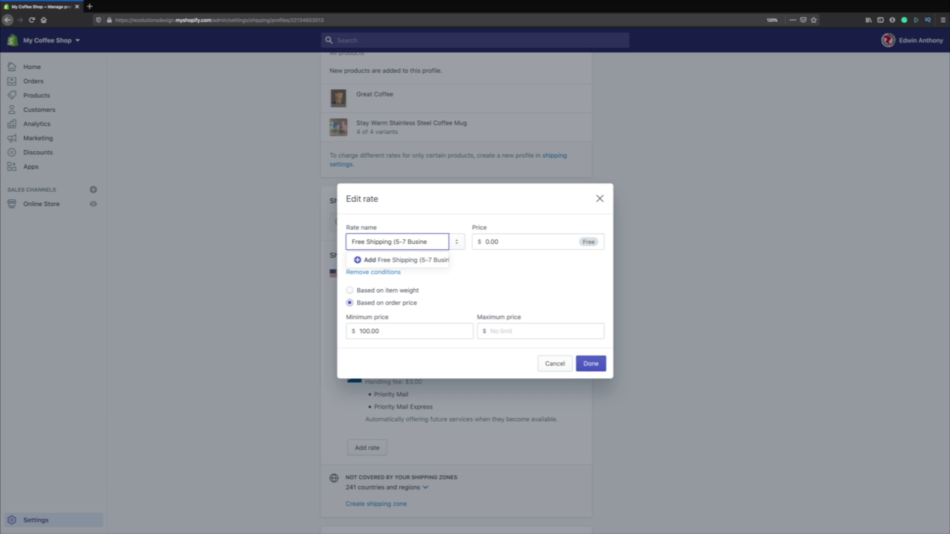
pyautogui.write('ss Days)')
pyautogui.click(403, 209)
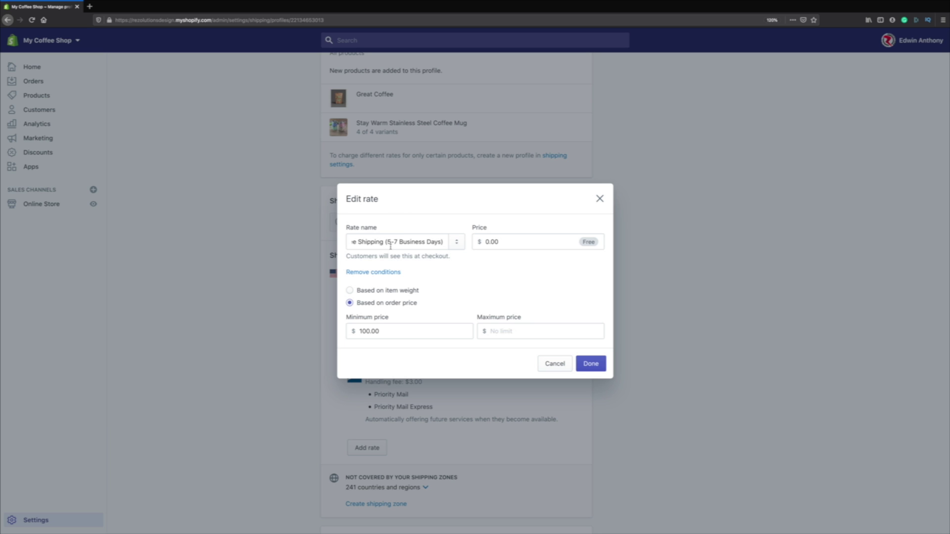
pyautogui.doubleClick(378, 331)
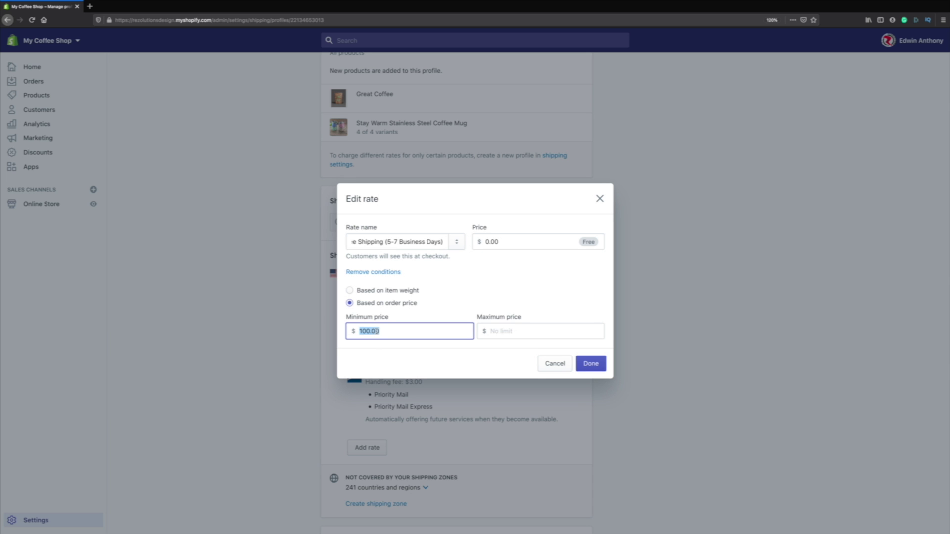
pyautogui.write('0')
pyautogui.click(583, 367)
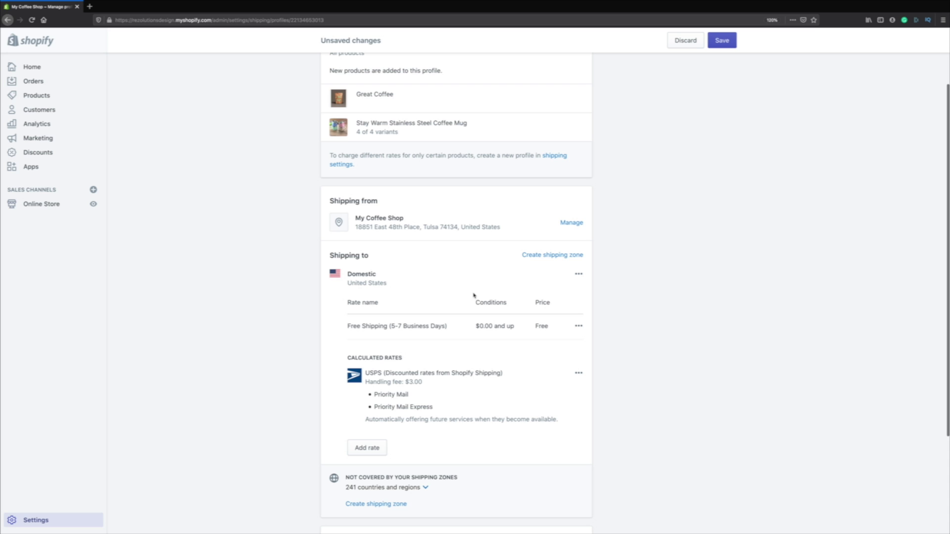
pyautogui.click(725, 43)
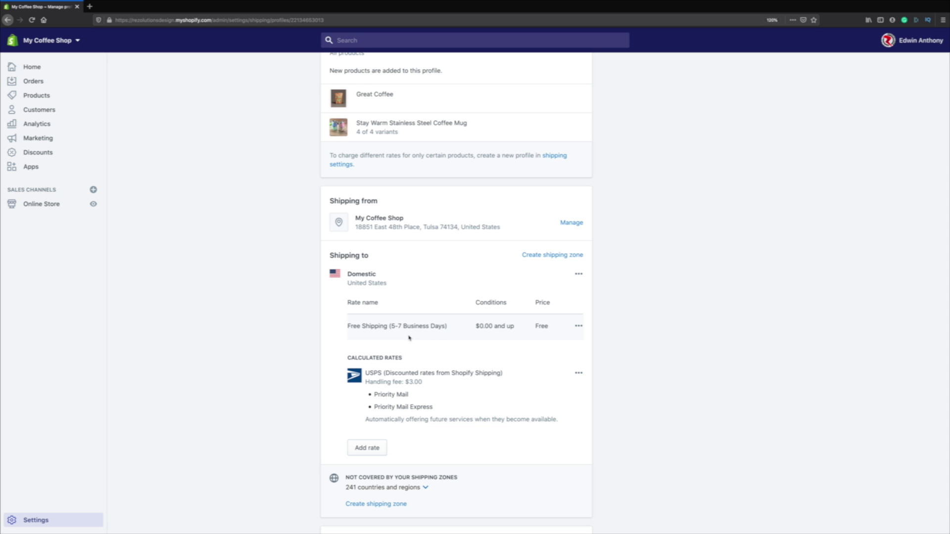
pyautogui.click(579, 329)
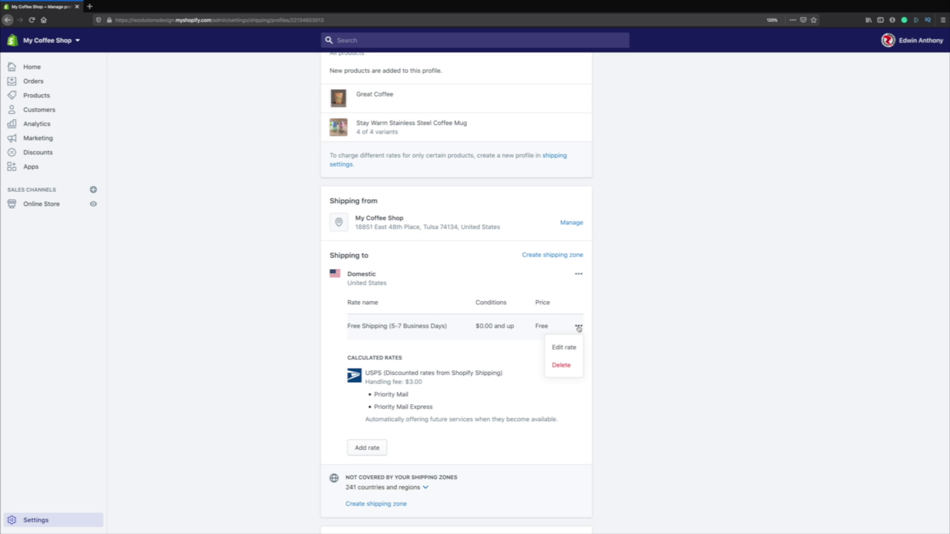
pyautogui.click(620, 332)
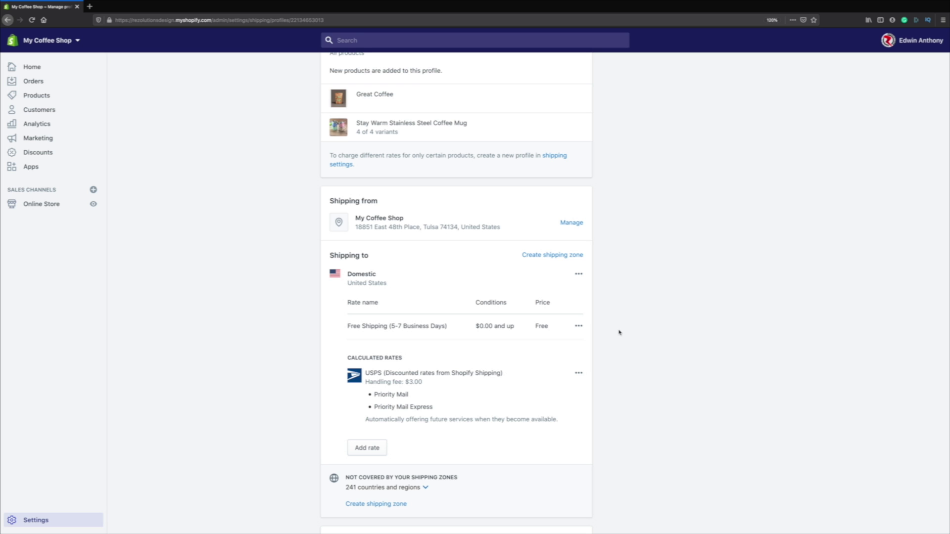
# - Add a 'Standard Shipping' rate priced at 8.97 to the Domestic zone, based on order price
pyautogui.click(578, 275)
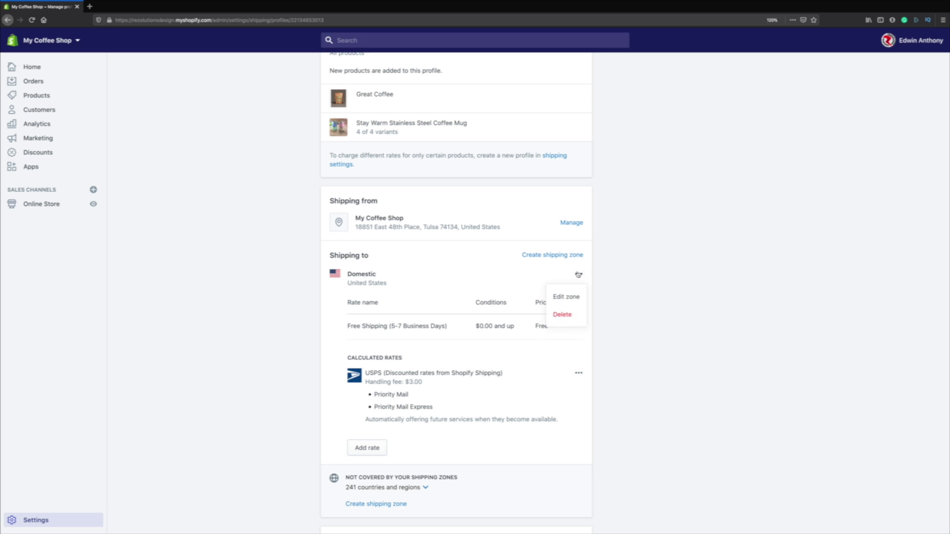
pyautogui.click(503, 292)
pyautogui.click(374, 449)
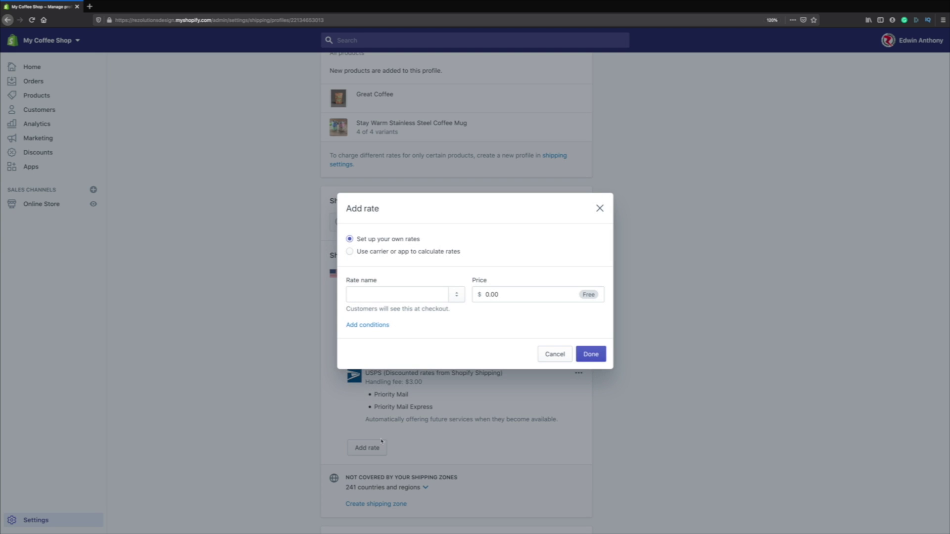
pyautogui.click(365, 295)
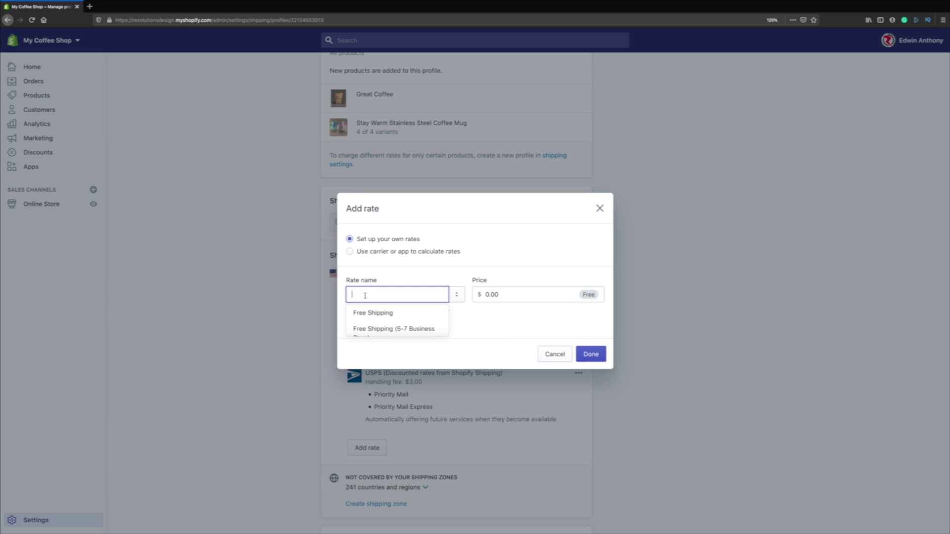
pyautogui.write('Standard')
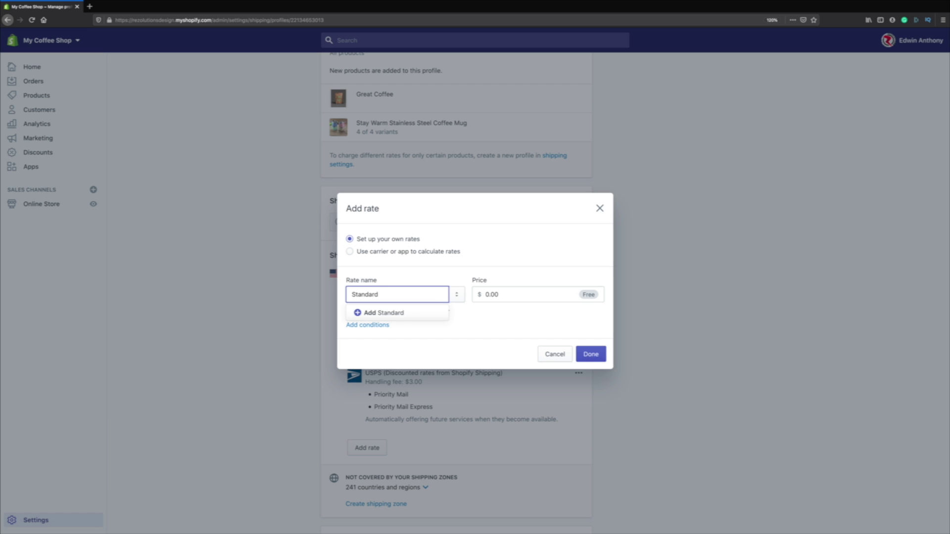
pyautogui.write(' Shipping')
pyautogui.click(476, 272)
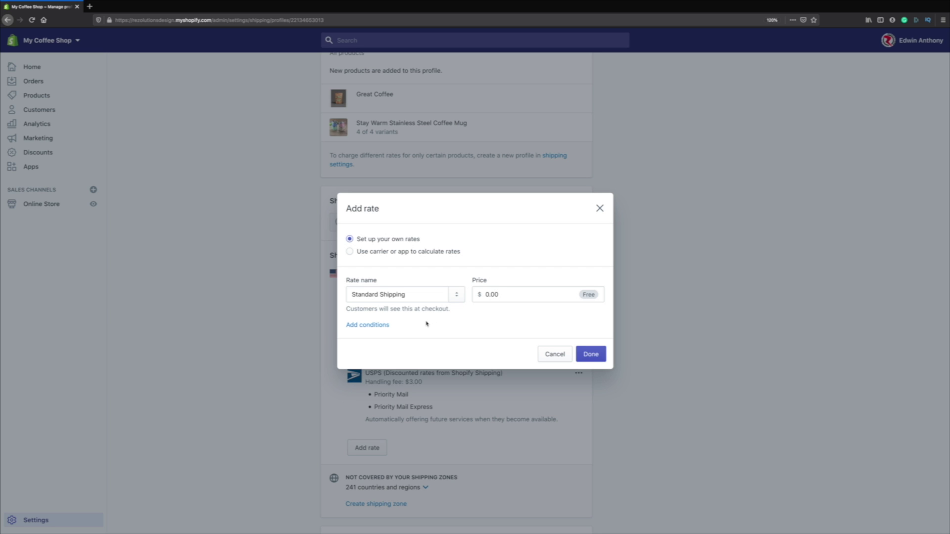
pyautogui.doubleClick(494, 294)
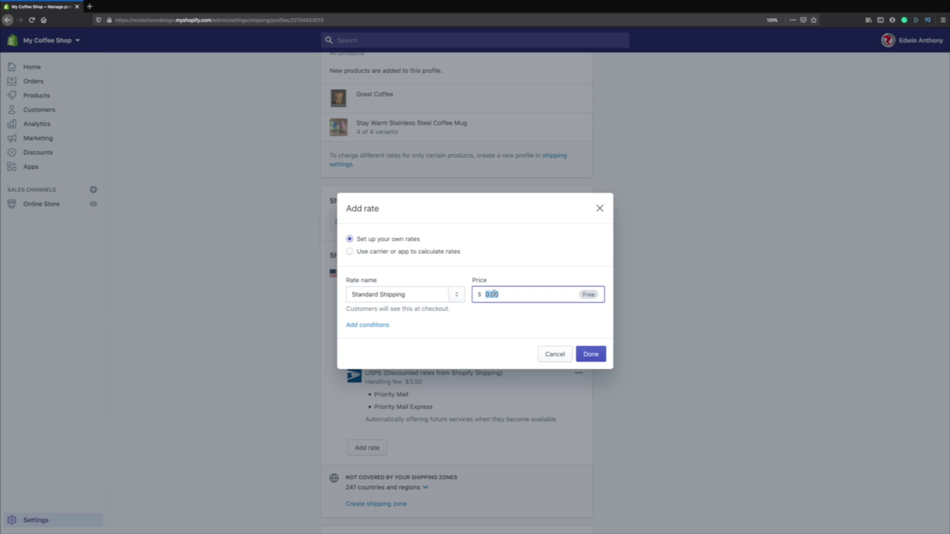
pyautogui.write('8.97')
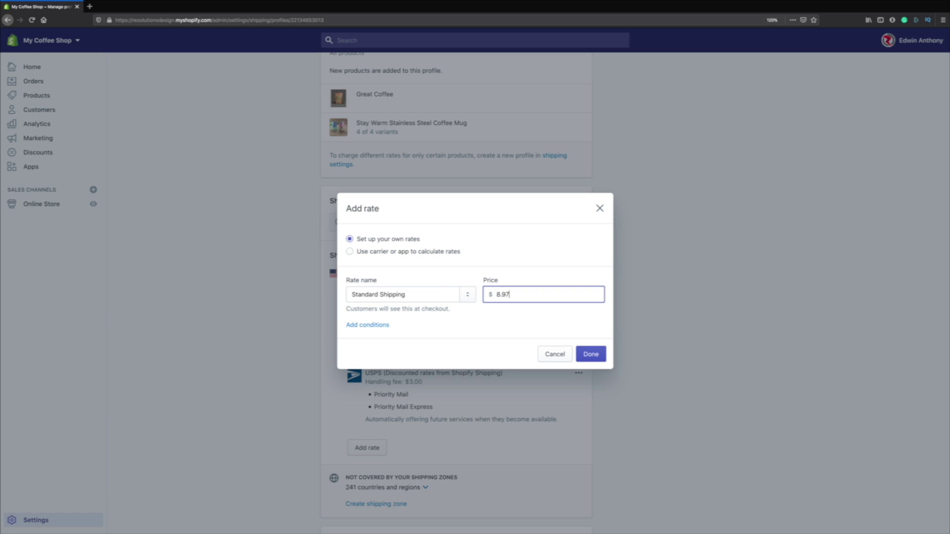
pyautogui.click(374, 326)
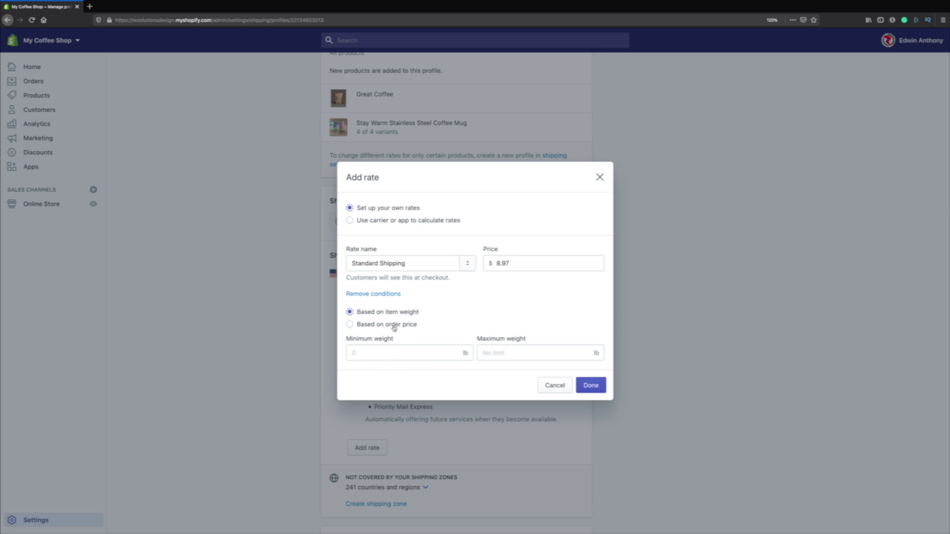
pyautogui.click(394, 326)
pyautogui.click(591, 385)
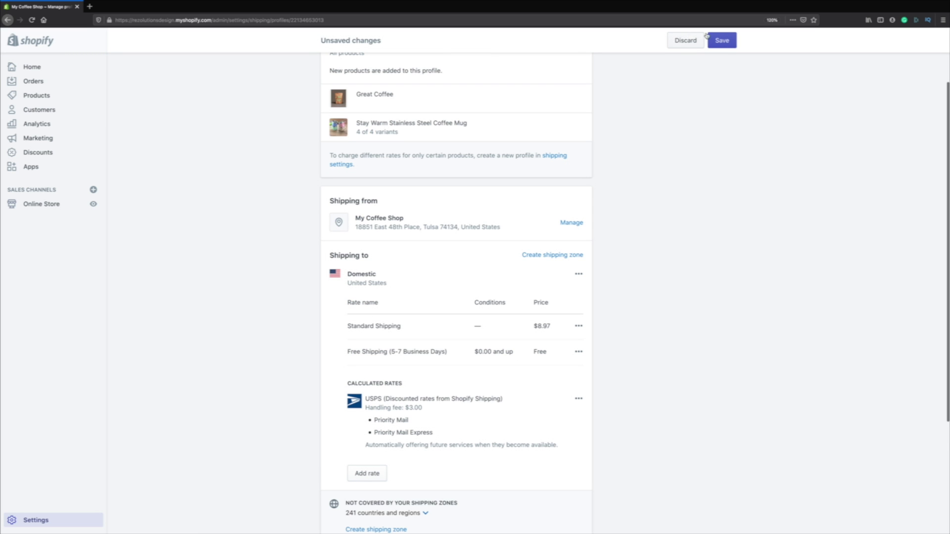
# - Save, then rename the $8.97 rate 'Standard Shipping (Up to 3 Business Days)' and save again
pyautogui.click(721, 40)
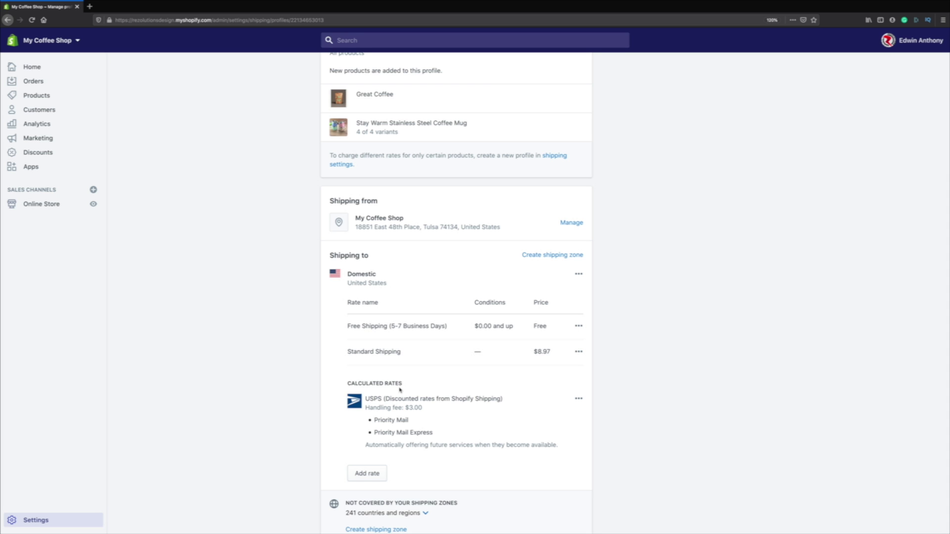
pyautogui.click(579, 353)
pyautogui.click(568, 373)
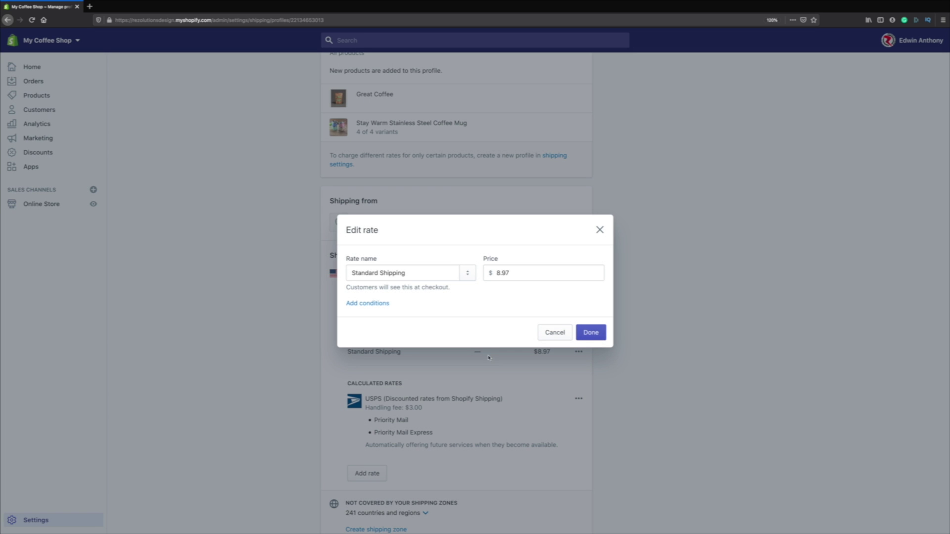
pyautogui.click(422, 272)
pyautogui.write('(')
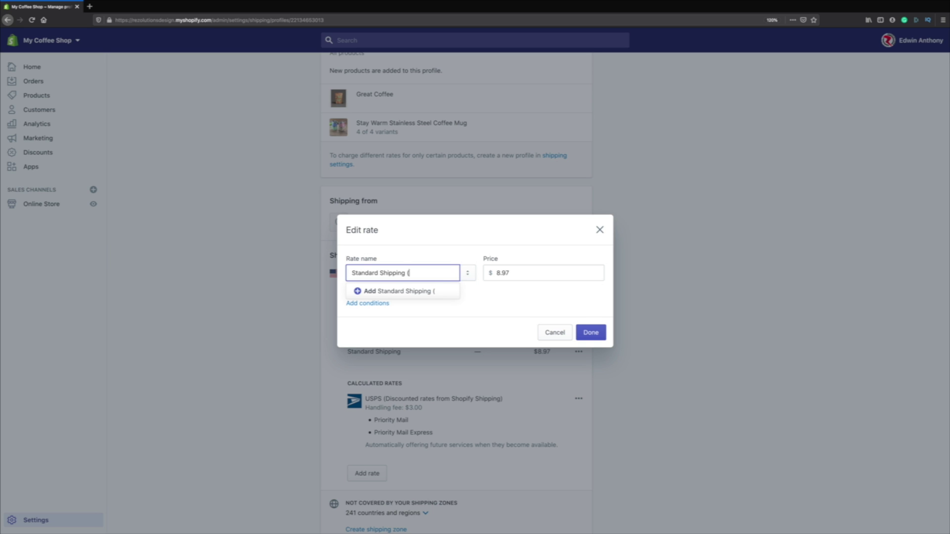
pyautogui.write('Up to ')
pyautogui.write('3 Bags')
pyautogui.press('BackSpace')
pyautogui.press('BackSpace')
pyautogui.press('BackSpace')
pyautogui.write('usiness Days')
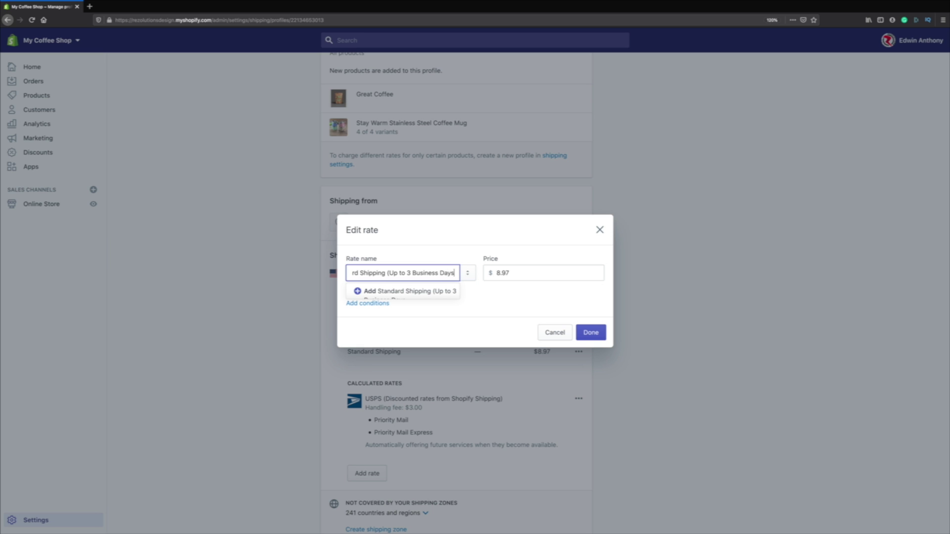
pyautogui.write(')')
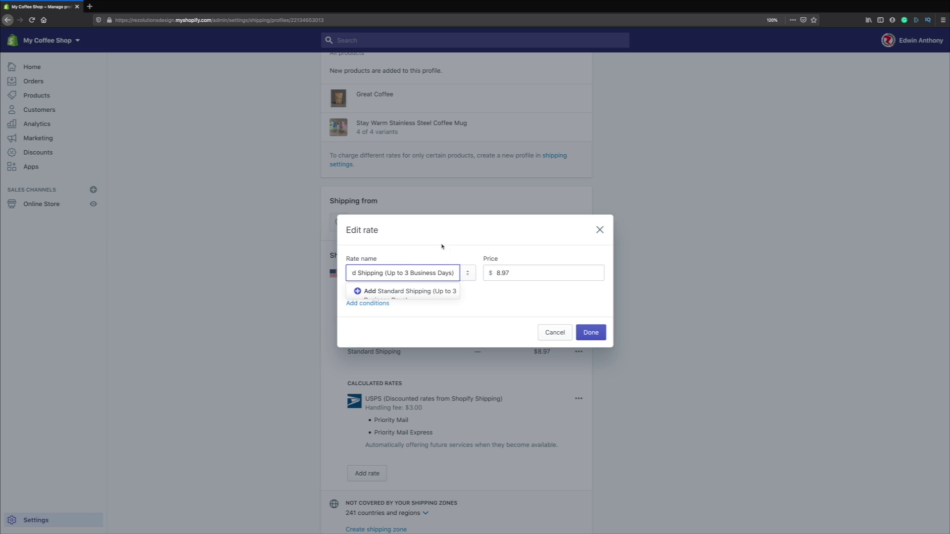
pyautogui.click(591, 333)
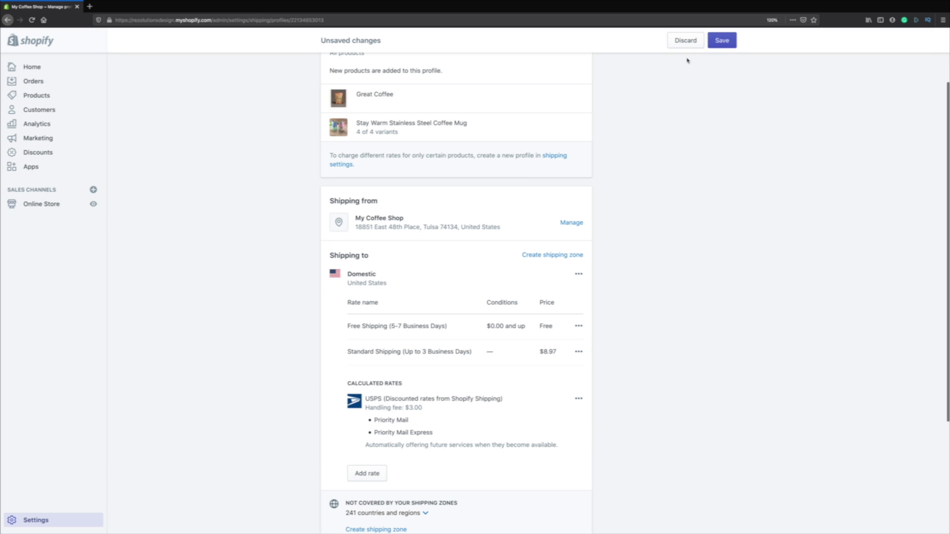
pyautogui.click(722, 41)
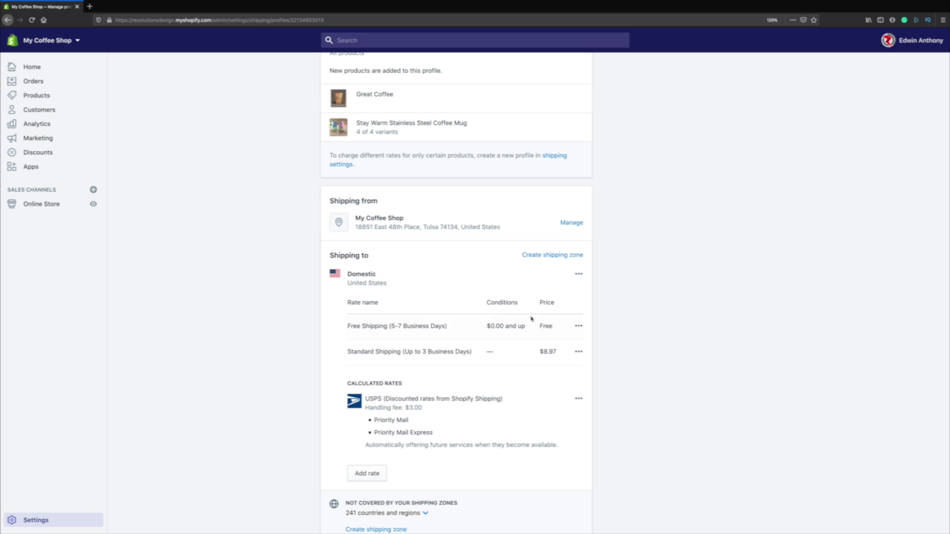
# - Add an 'Express Shipping (1-2 Business Days)' rate at 21.95, based on order price, and save
pyautogui.click(375, 474)
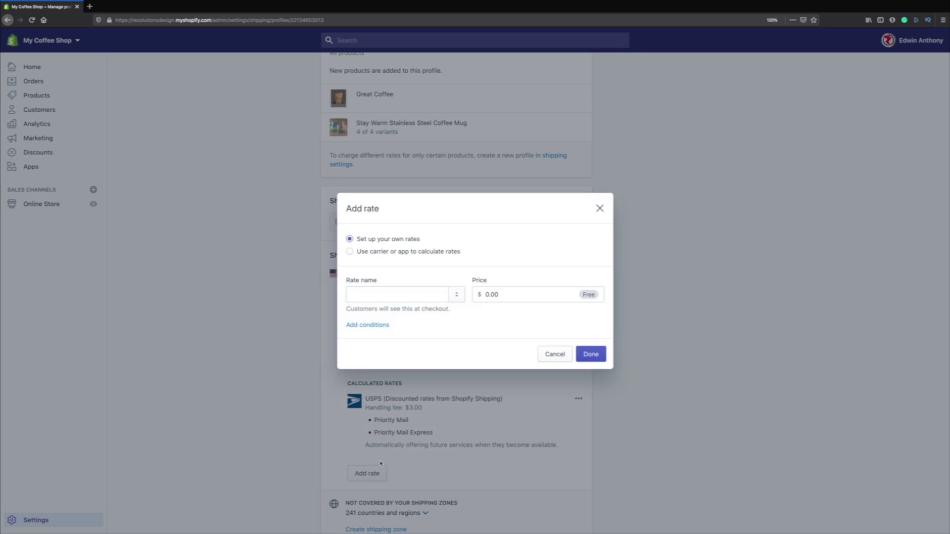
pyautogui.click(367, 294)
pyautogui.write('Ex')
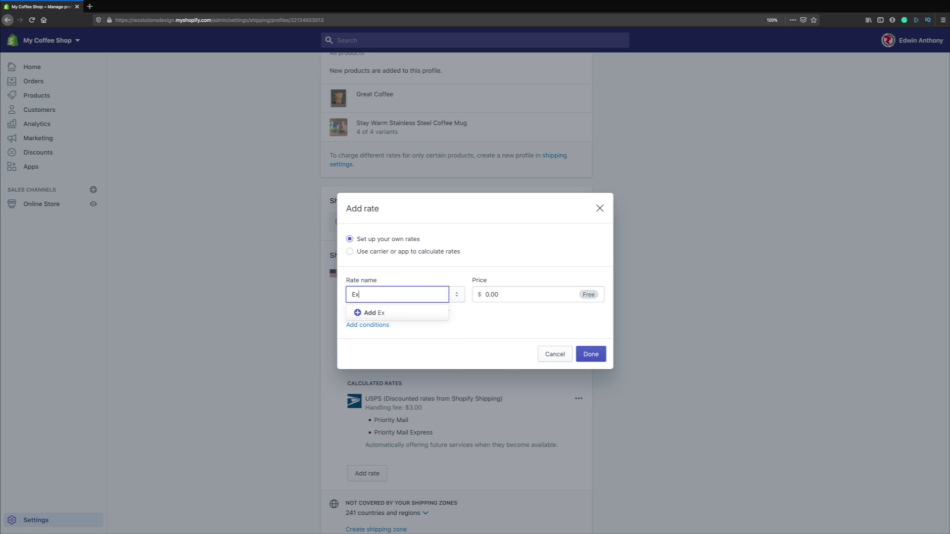
pyautogui.write('press Shipping')
pyautogui.click(511, 296)
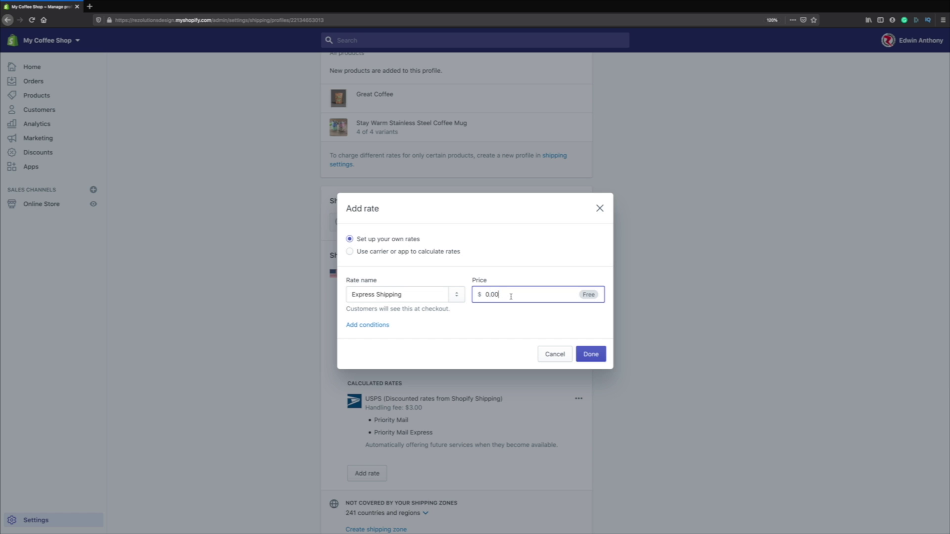
pyautogui.write('21.95')
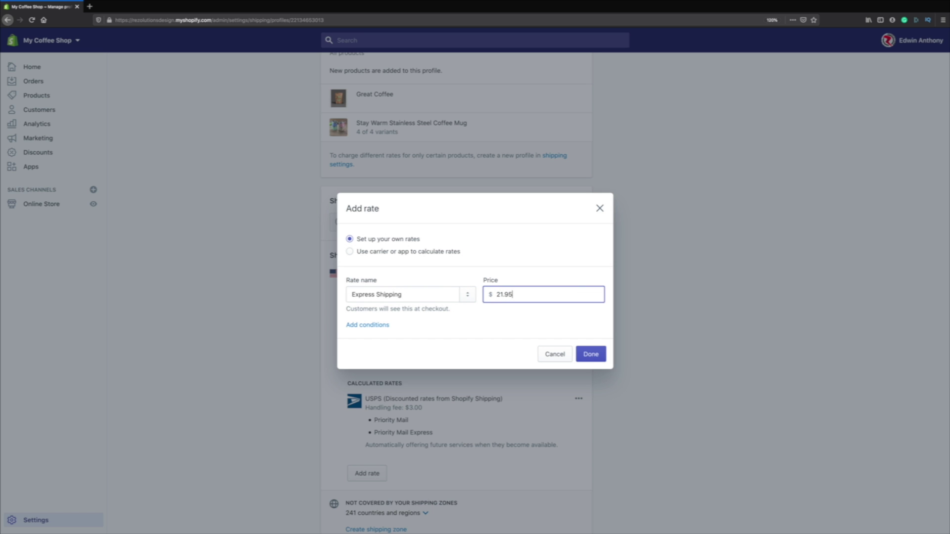
pyautogui.click(378, 325)
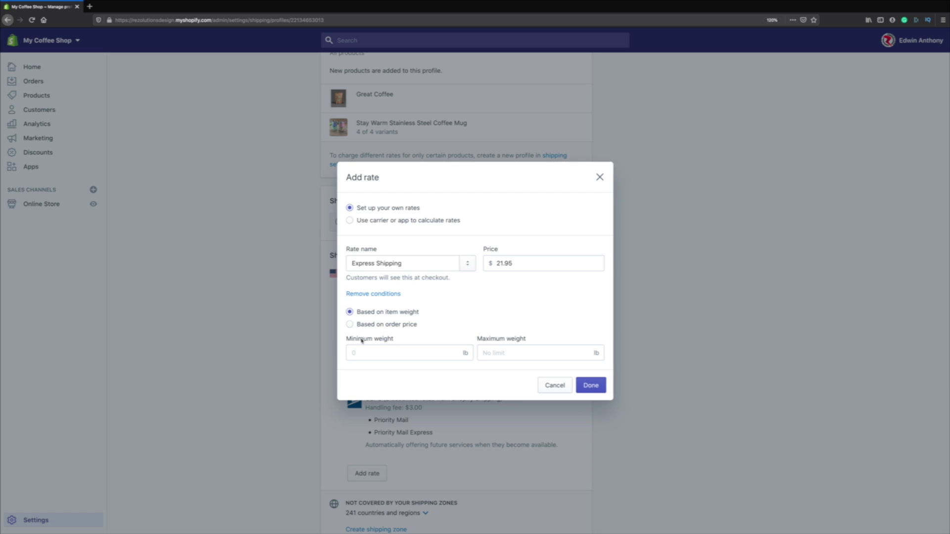
pyautogui.click(367, 325)
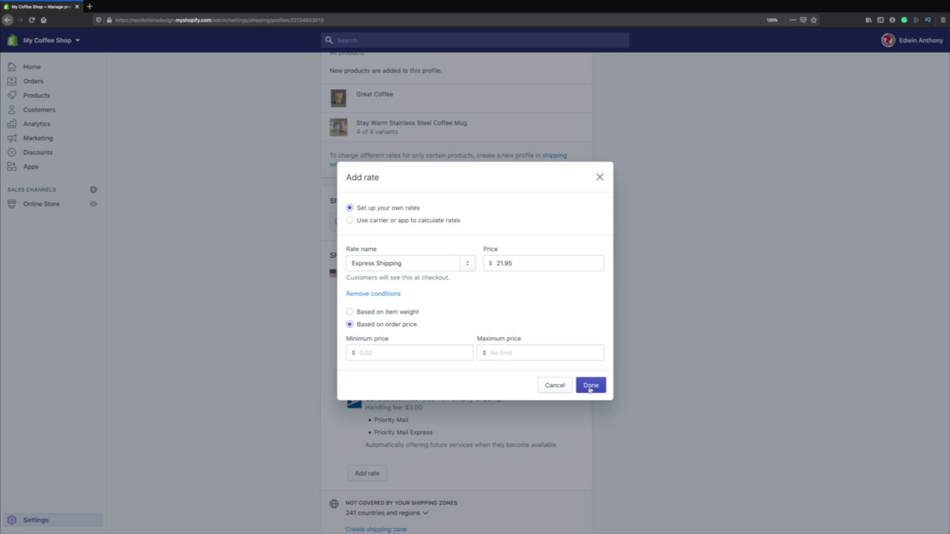
pyautogui.click(427, 264)
pyautogui.write('(1-2 Business D')
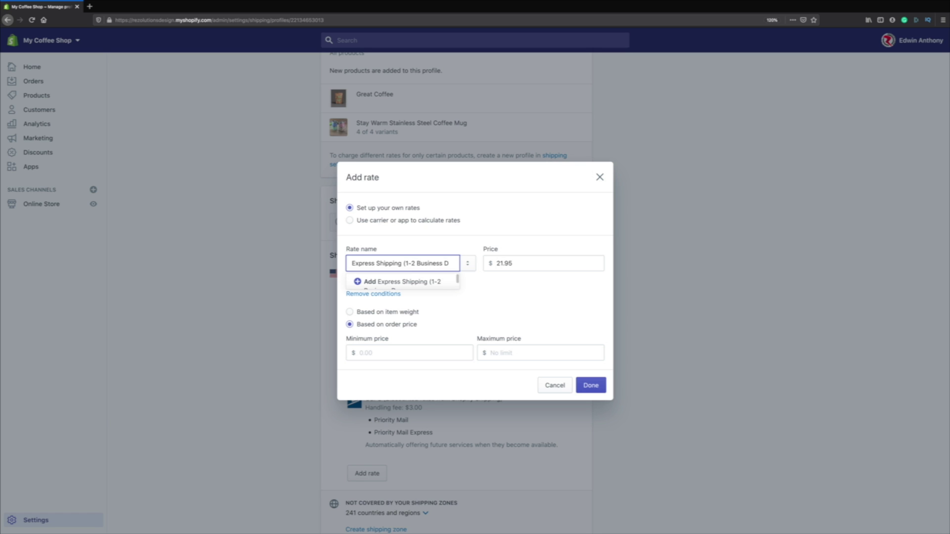
pyautogui.write('ays)')
pyautogui.click(591, 385)
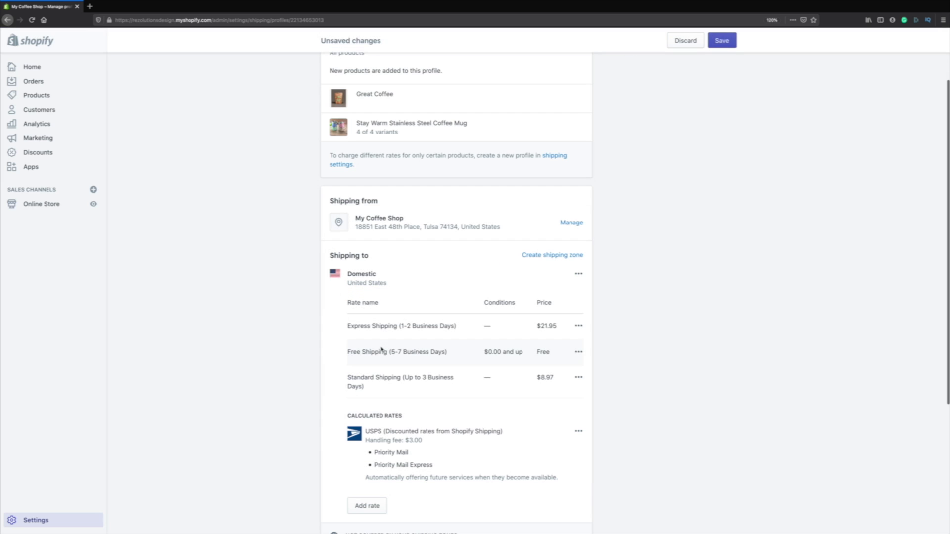
pyautogui.click(723, 40)
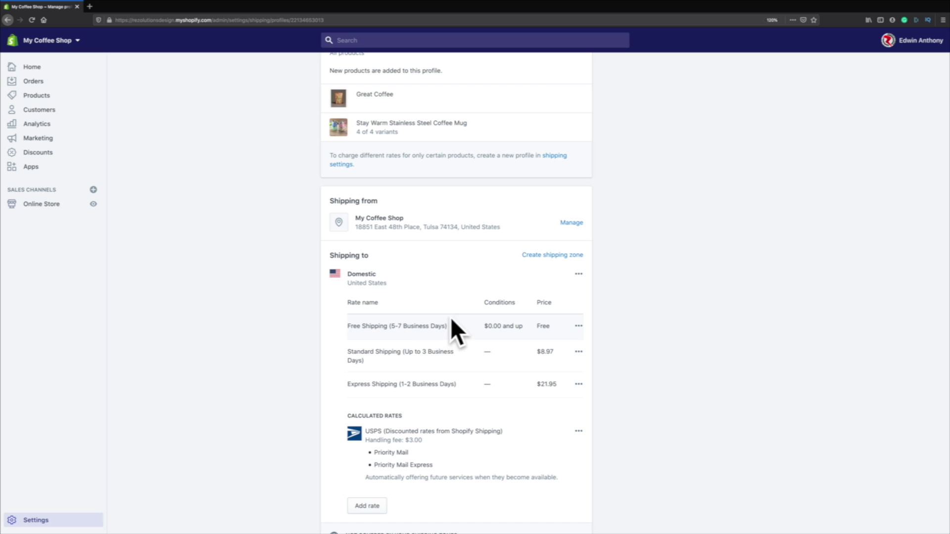
# - Delete the Standard, Express and USPS rates, save the profile, and begin a new Domestic rate
pyautogui.click(577, 352)
pyautogui.click(561, 390)
pyautogui.click(577, 352)
pyautogui.click(564, 392)
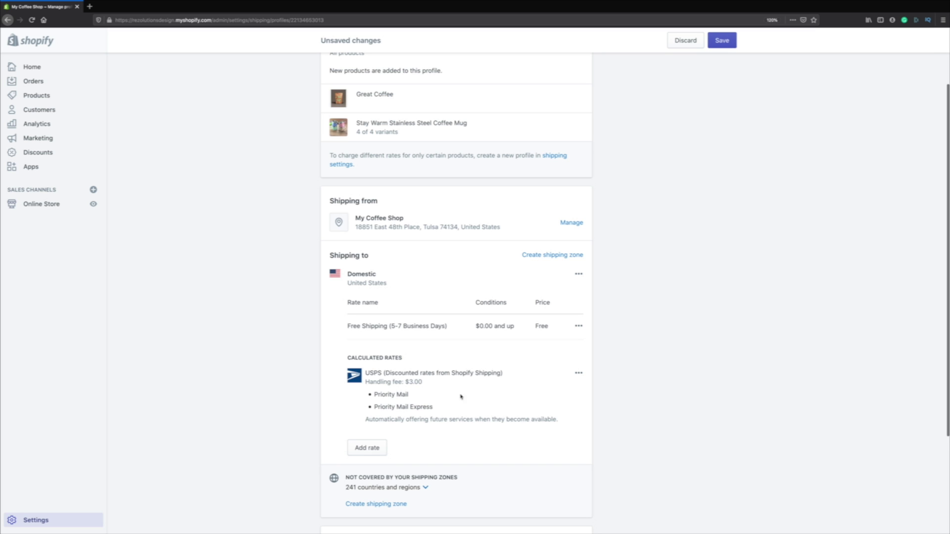
pyautogui.click(578, 374)
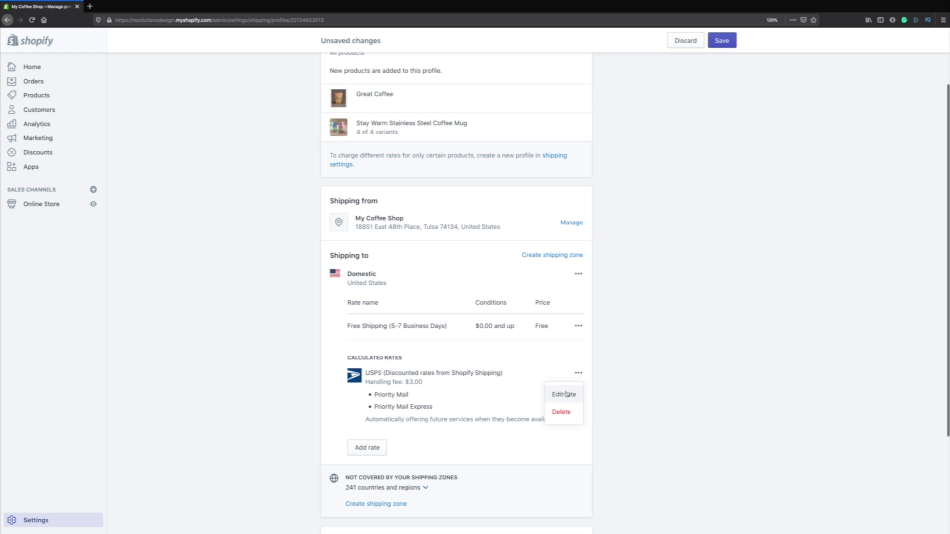
pyautogui.click(558, 420)
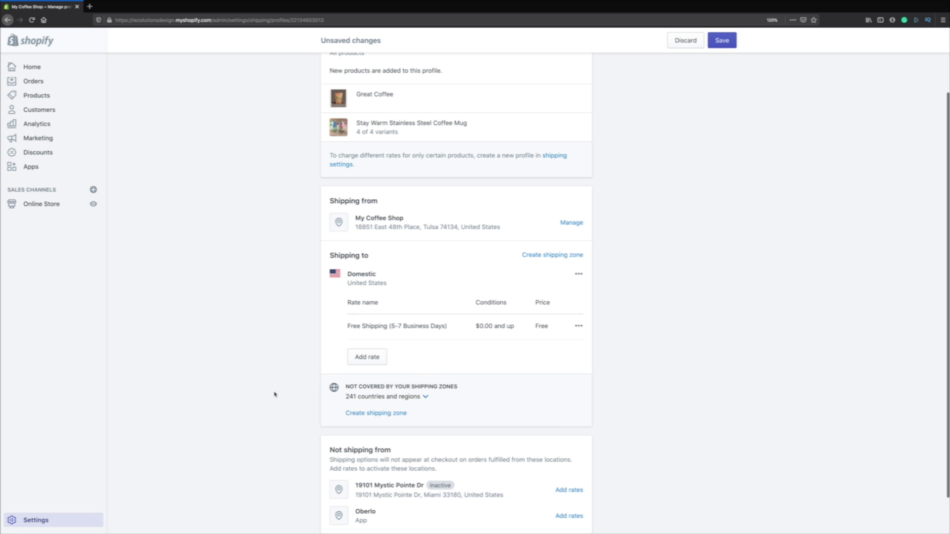
pyautogui.click(726, 43)
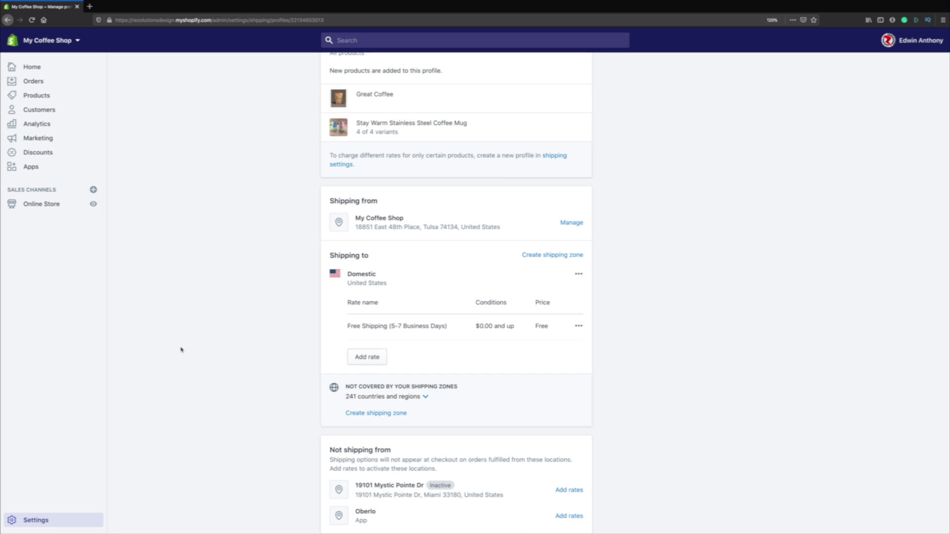
pyautogui.click(368, 357)
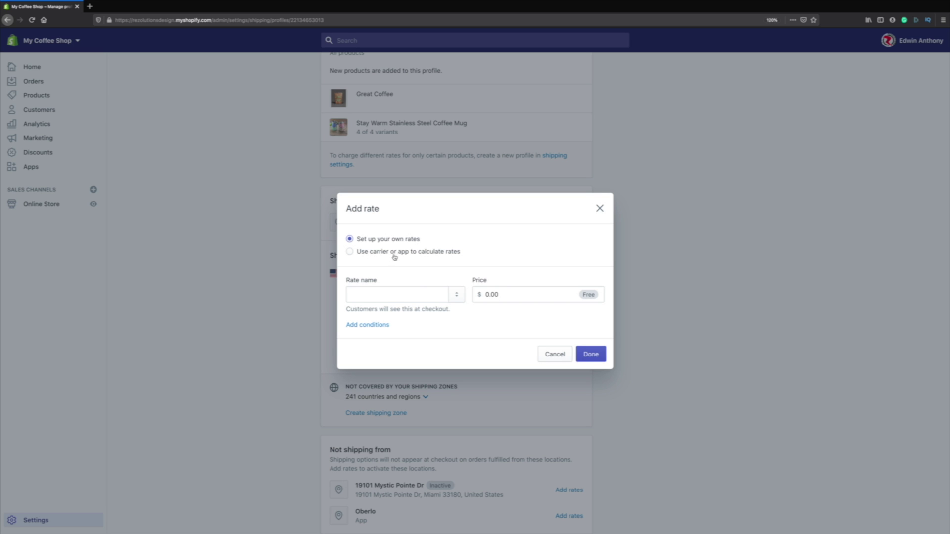
# - Switch the new rate to carrier-calculated USPS and offer Priority Mail services
pyautogui.click(426, 255)
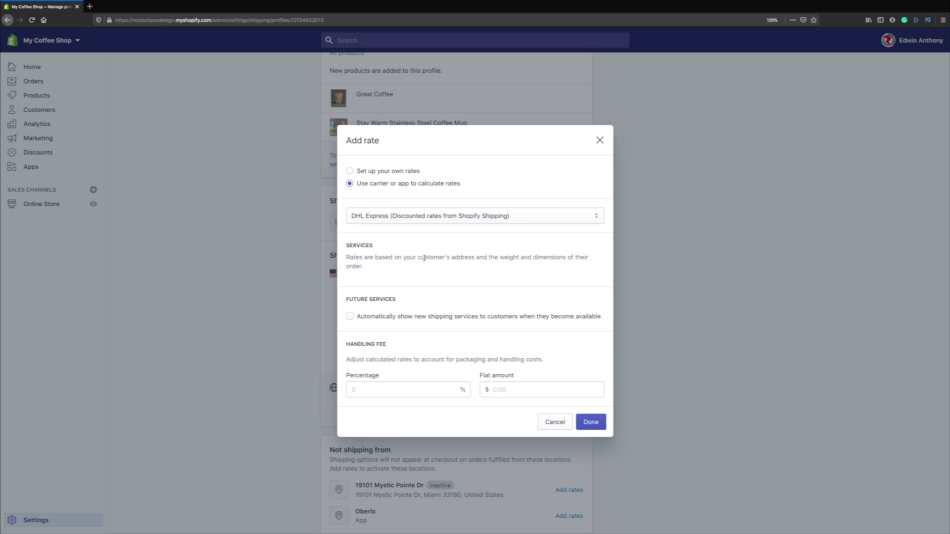
pyautogui.click(371, 216)
pyautogui.click(370, 216)
pyautogui.click(371, 216)
pyautogui.click(372, 217)
pyautogui.click(372, 217)
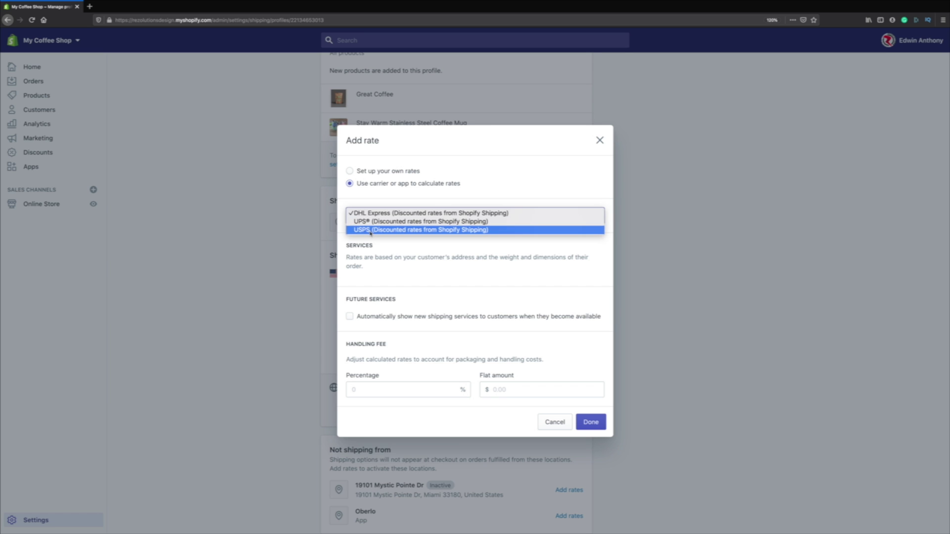
pyautogui.click(370, 231)
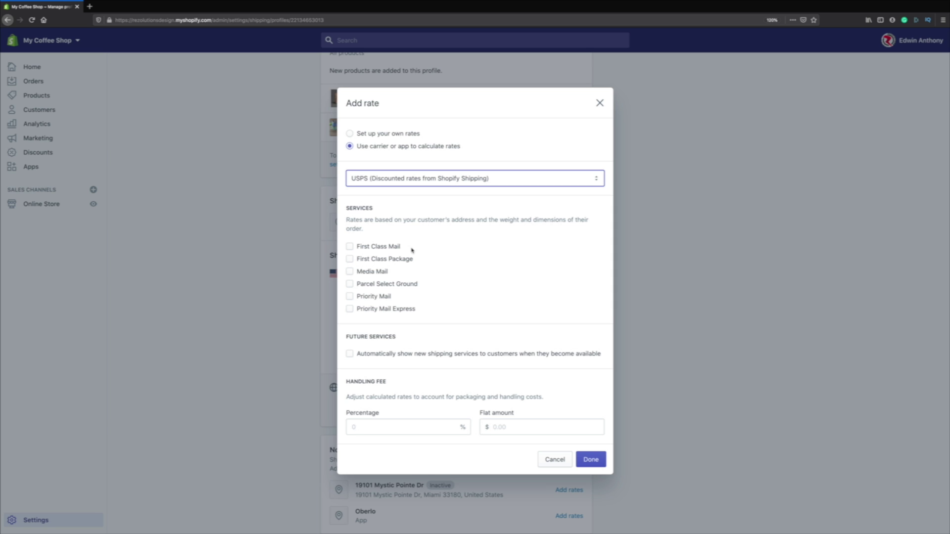
pyautogui.click(350, 297)
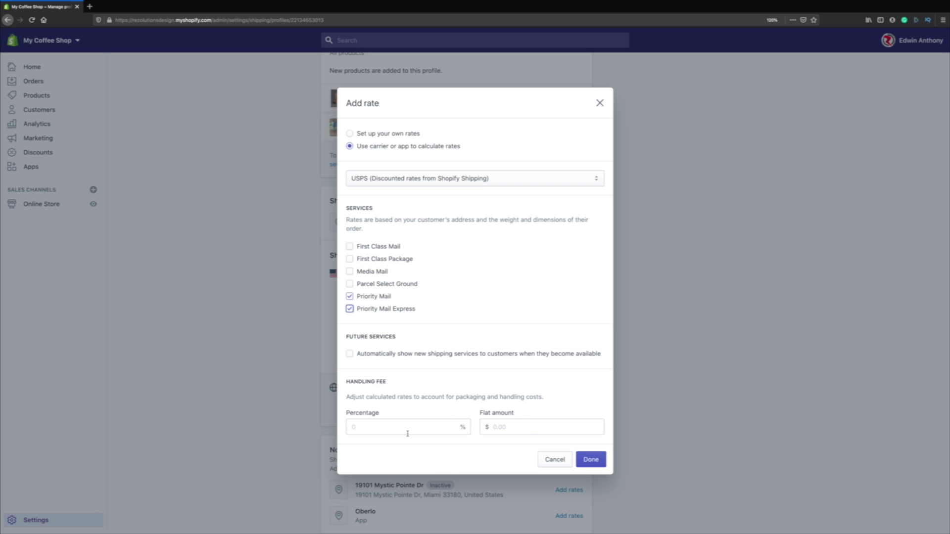
# - Give the USPS rate a flat $3.00 handling fee instead of a percentage, and confirm it
pyautogui.click(367, 429)
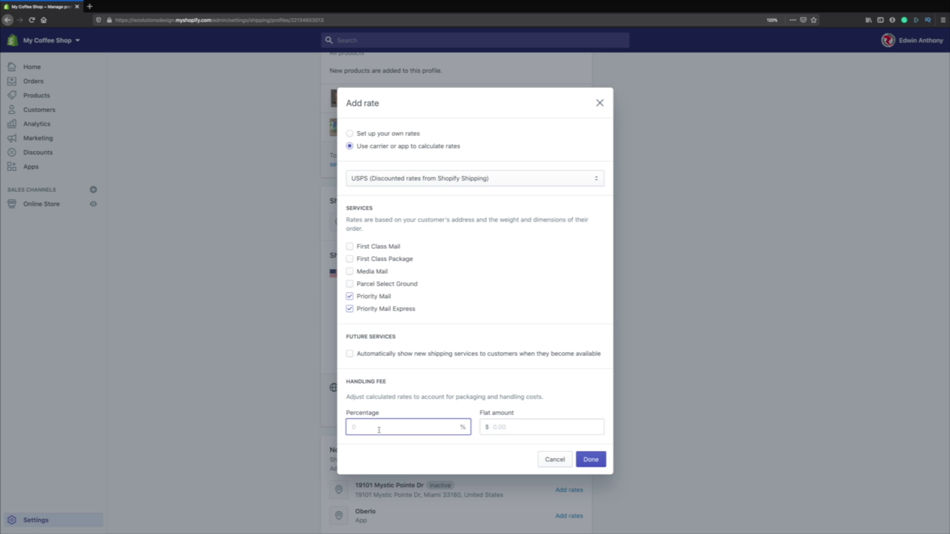
pyautogui.write('10')
pyautogui.press('BackSpace')
pyautogui.press('BackSpace')
pyautogui.click(505, 427)
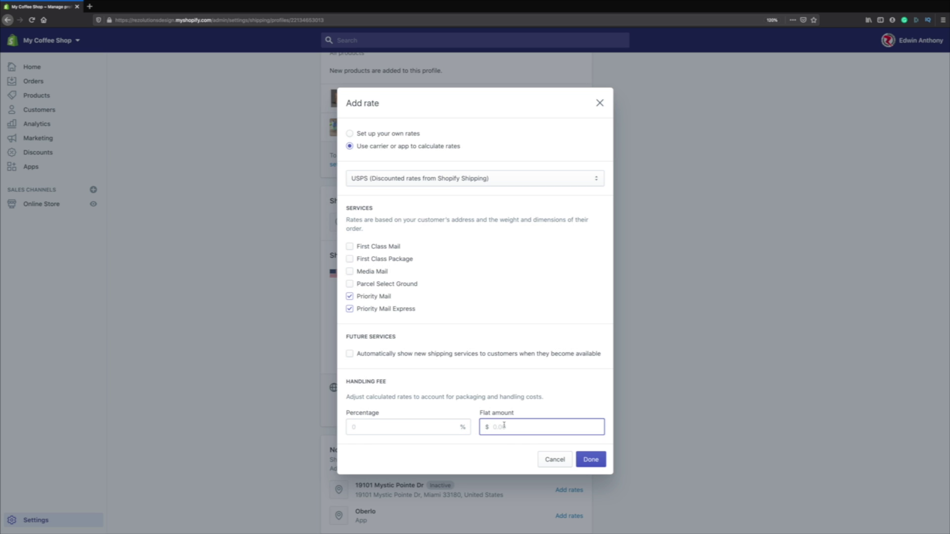
pyautogui.write('3.00')
pyautogui.click(590, 460)
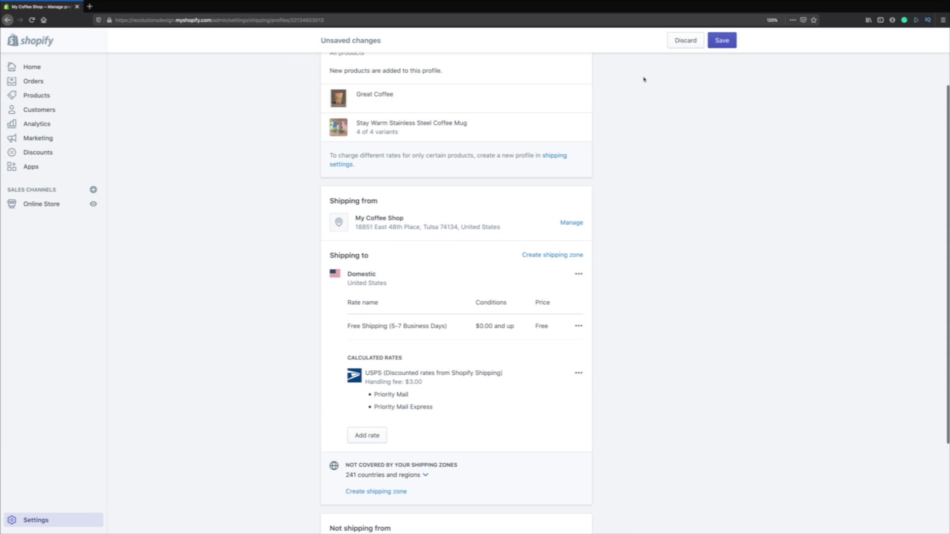
# - Save the shipping profile with the new USPS calculated rate
pyautogui.click(722, 41)
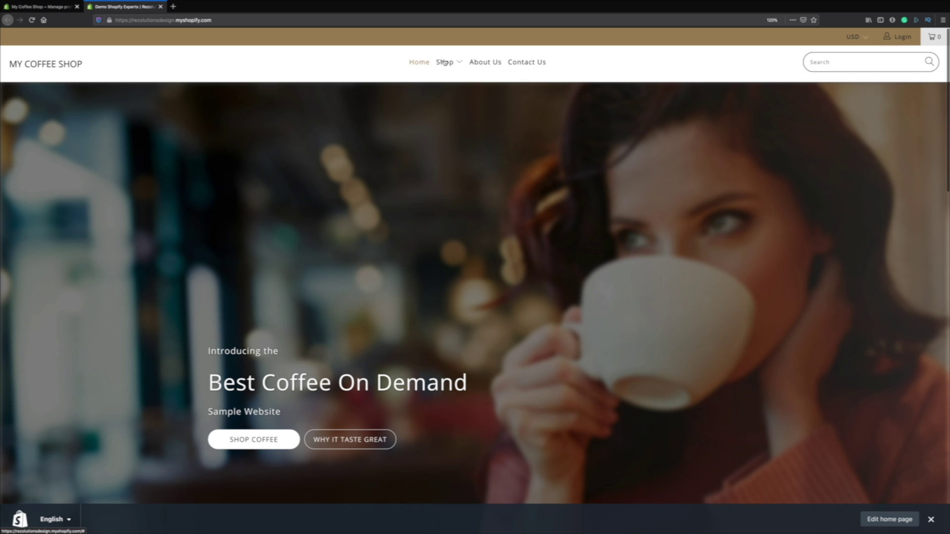
# - Add the Opaque Green Stay Warm Stainless Steel Coffee Mug from Homestyle to the cart and accept the terms
pyautogui.click(444, 62)
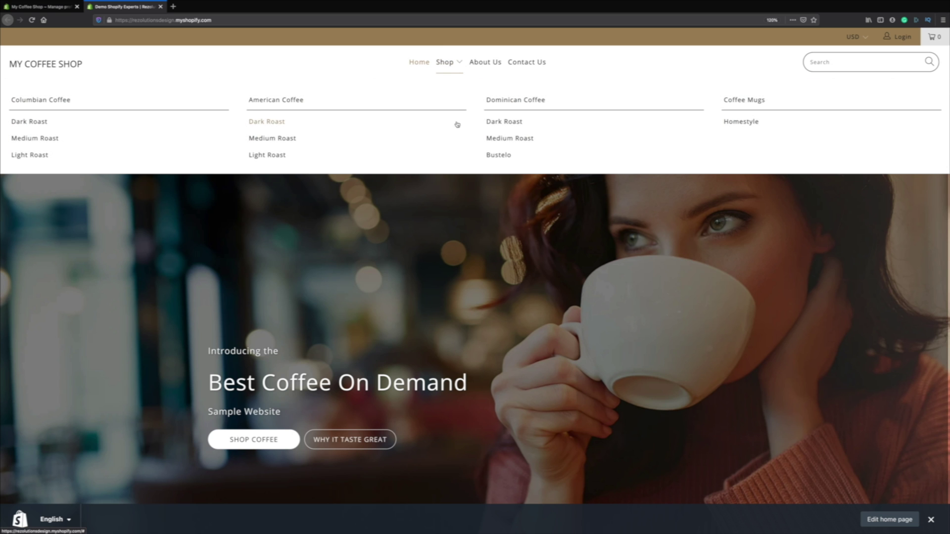
pyautogui.click(742, 122)
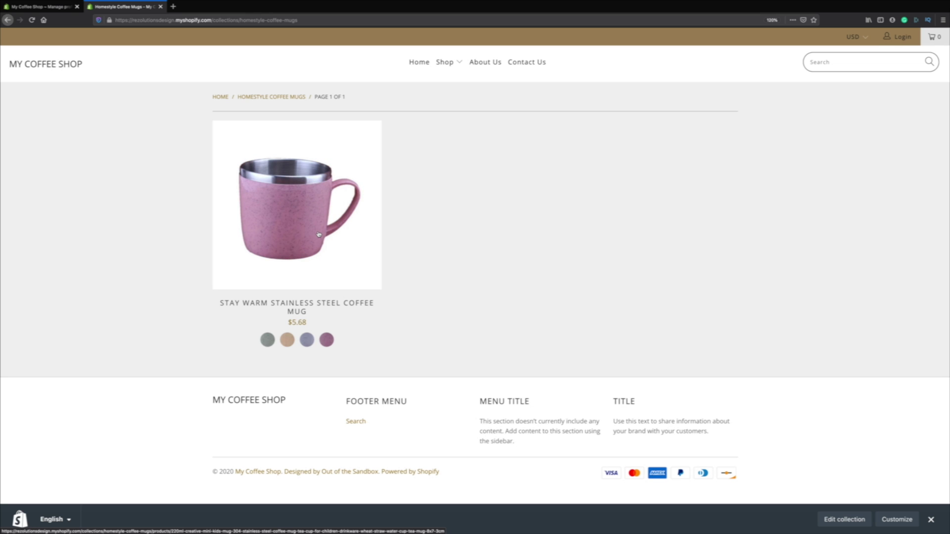
pyautogui.click(319, 234)
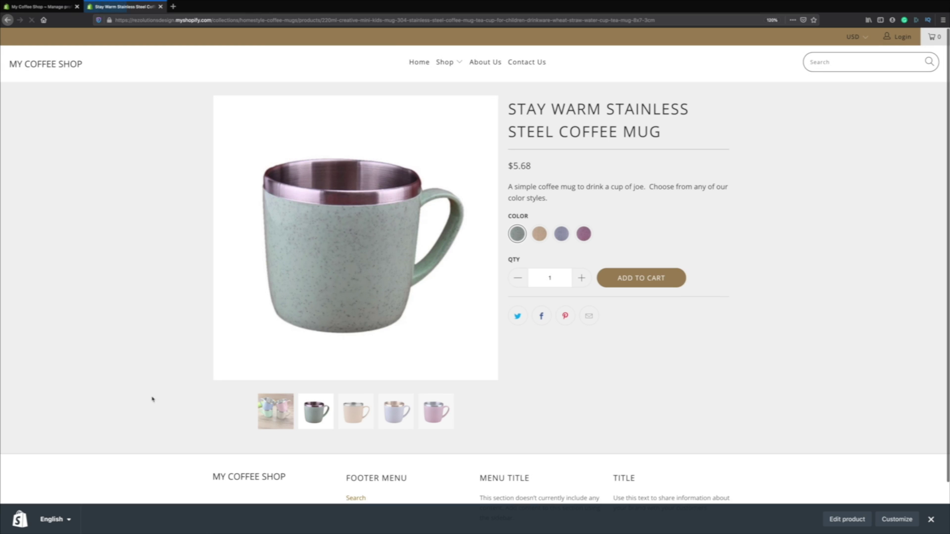
pyautogui.click(653, 278)
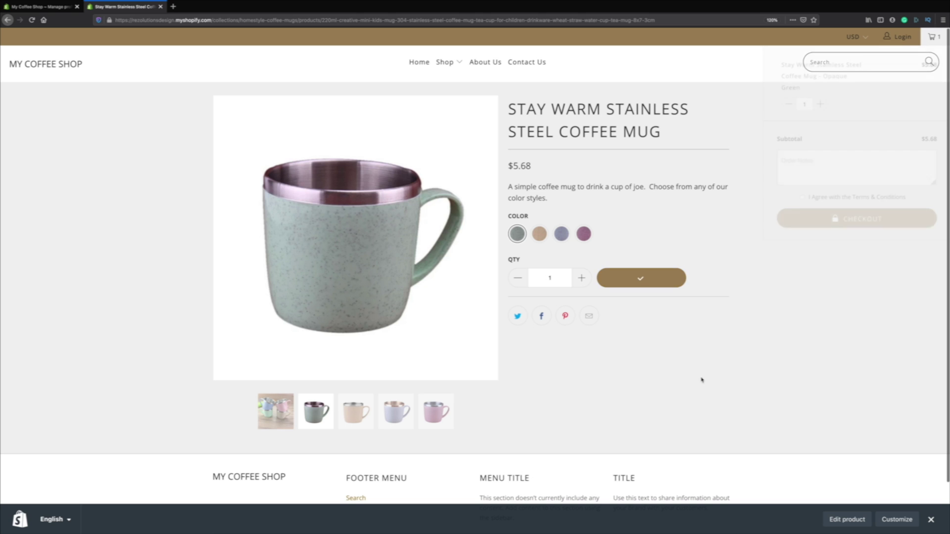
pyautogui.click(802, 197)
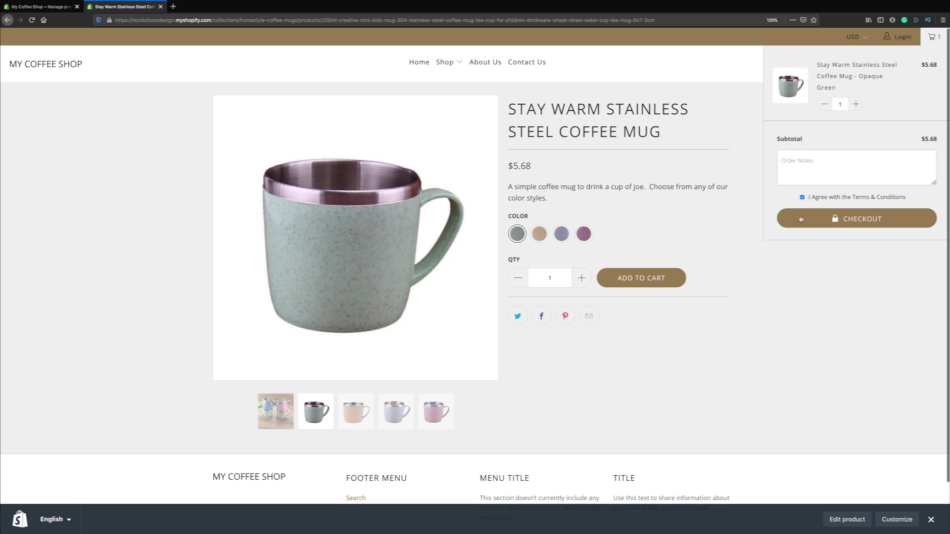
pyautogui.click(935, 38)
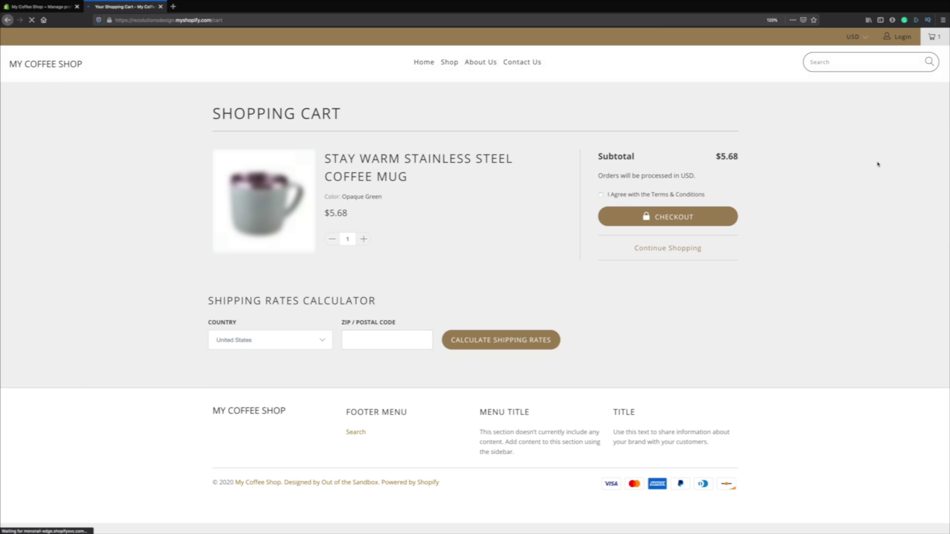
pyautogui.click(602, 195)
# - Run a test checkout with autofilled details to see Free Shipping, Priority Mail $11.76 and Express $39.00
pyautogui.click(632, 219)
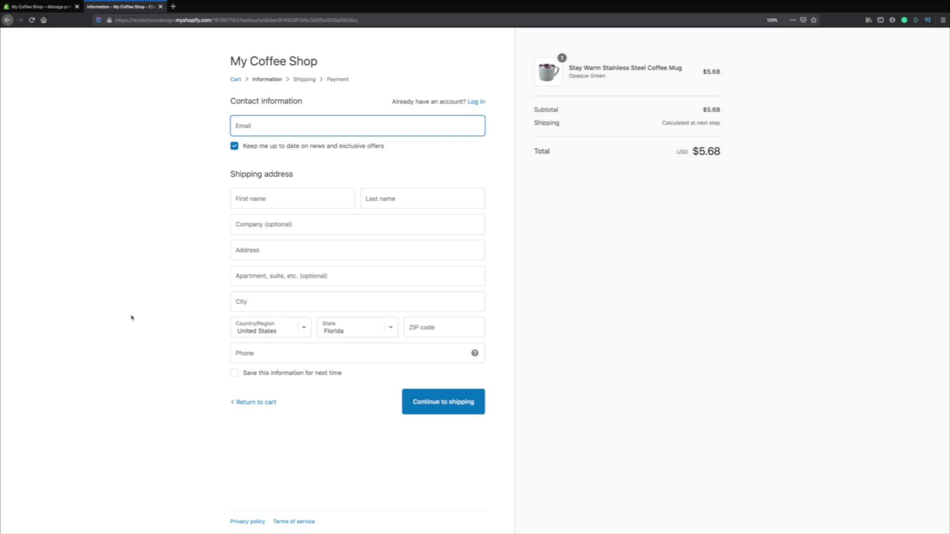
pyautogui.hotkey('ctrl', 'shift', 'f')
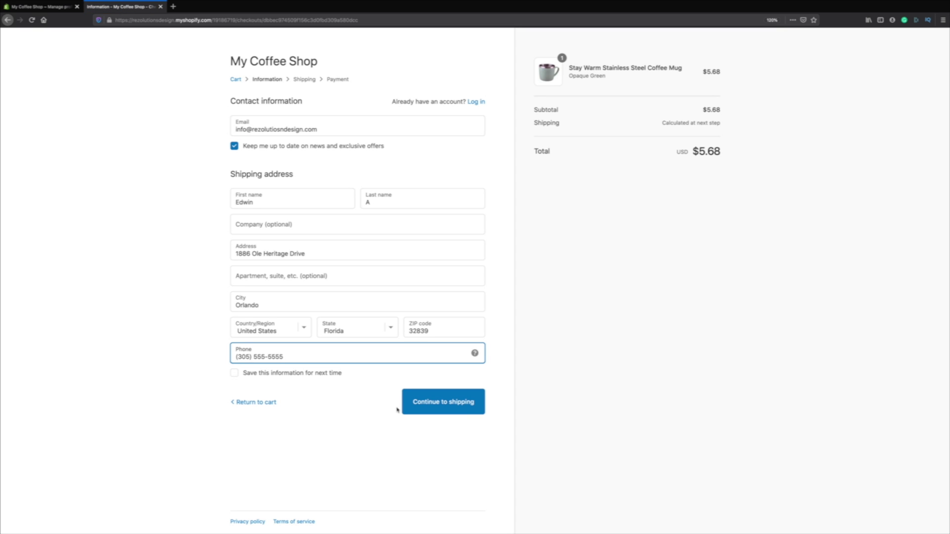
pyautogui.click(438, 406)
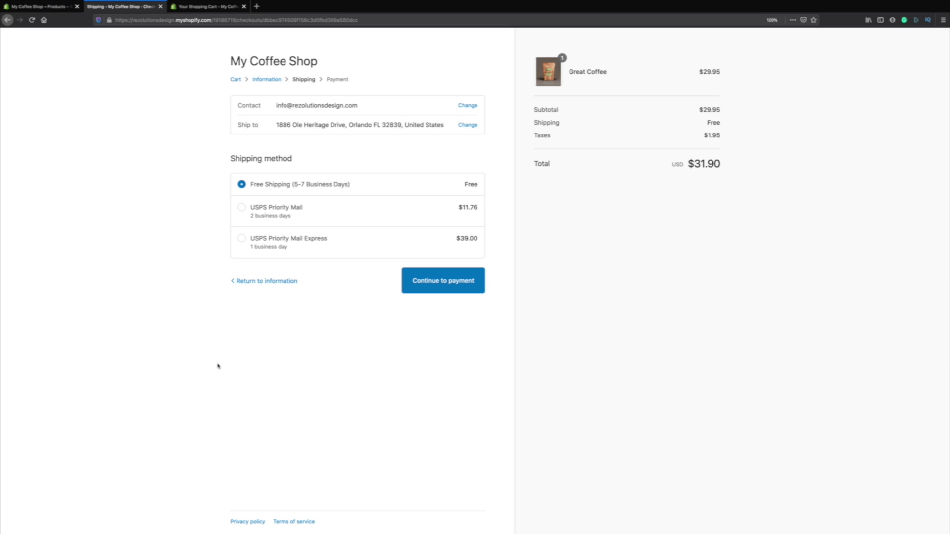
pyautogui.click(39, 8)
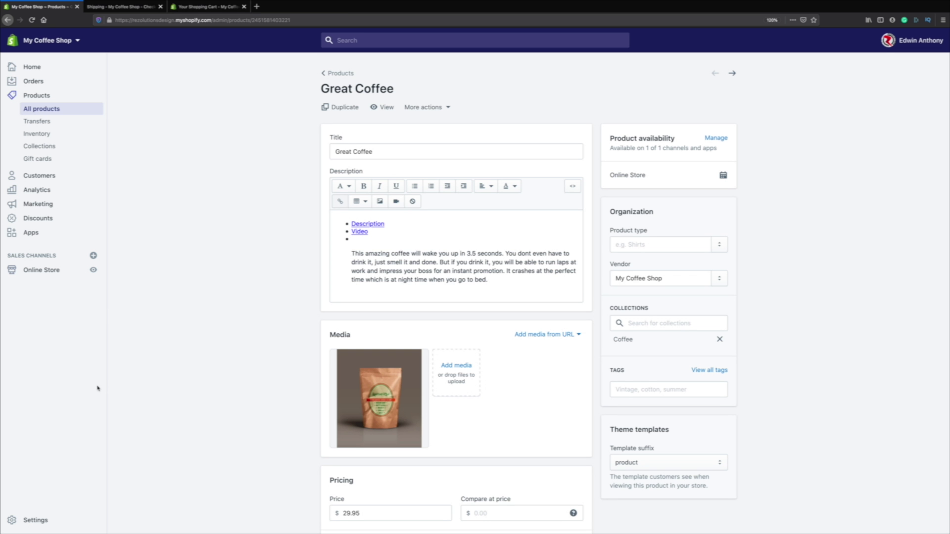
# - Go to Settings > Shipping and manage the General profile to view its Domestic zone rates
pyautogui.click(30, 519)
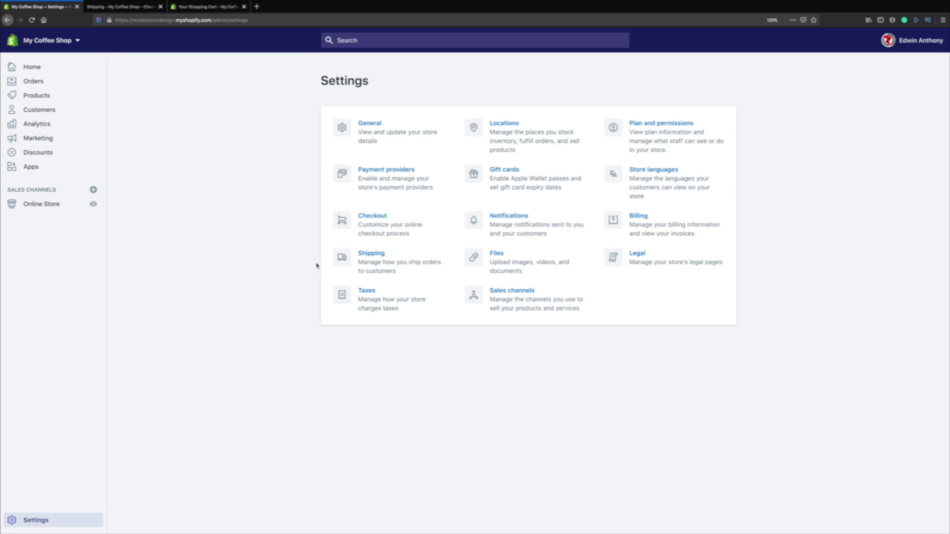
pyautogui.click(385, 263)
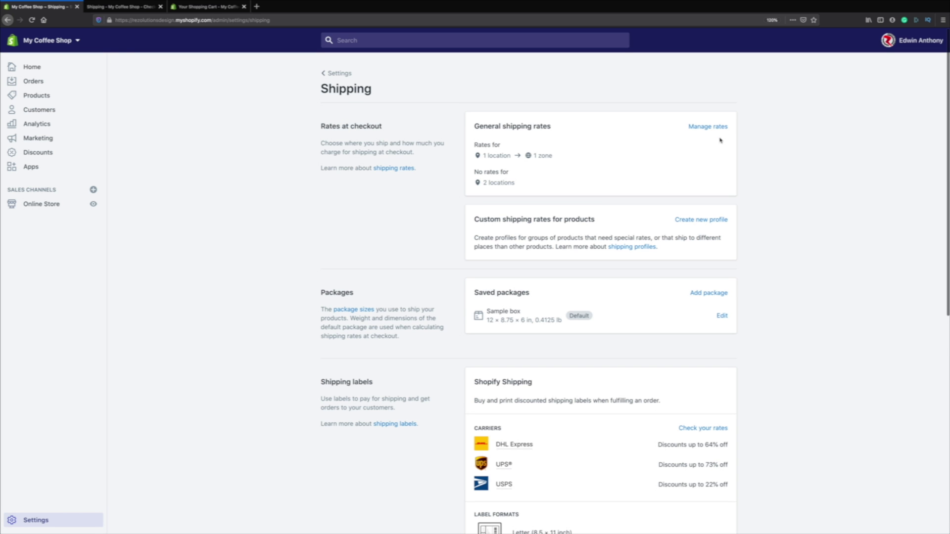
pyautogui.click(717, 133)
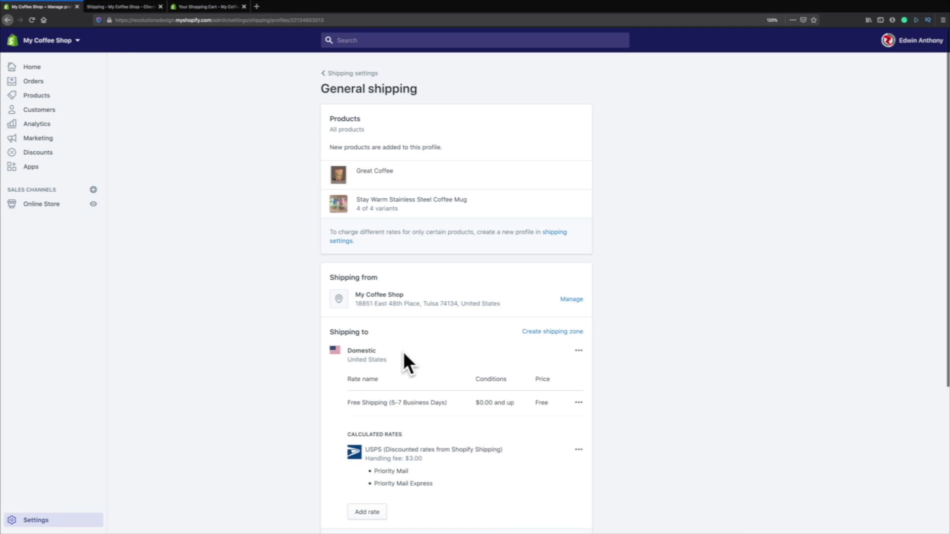
pyautogui.scroll(-3, 339, 379)
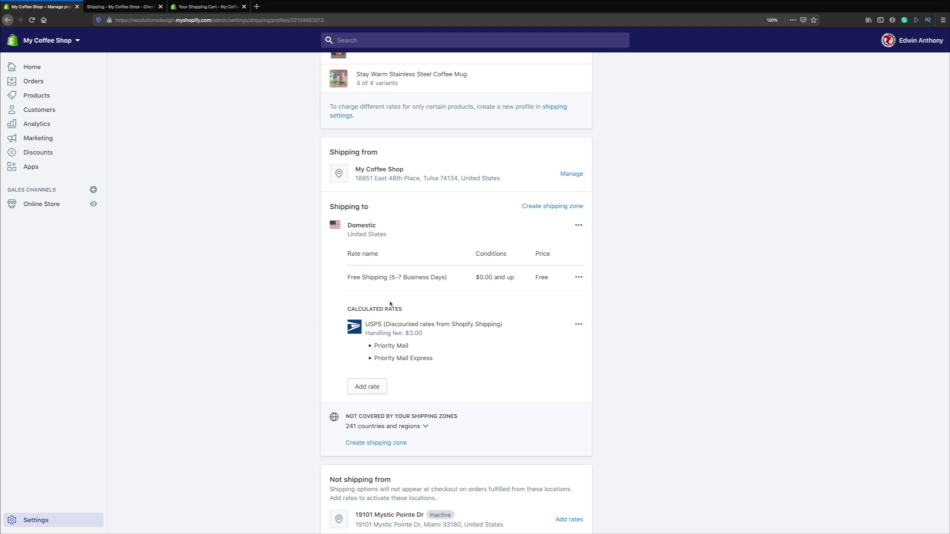
# - Create and save a shipping zone named Canada covering all 13 provinces
pyautogui.click(542, 207)
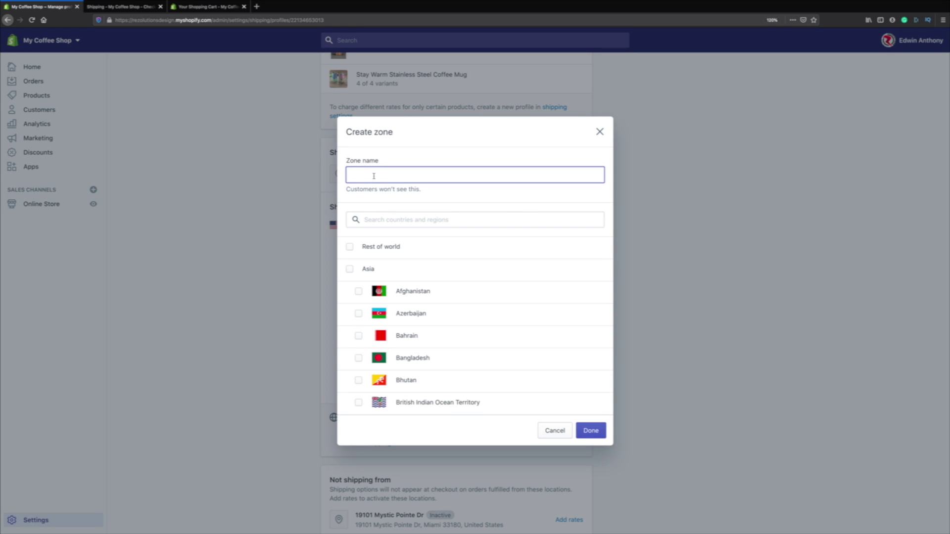
pyautogui.write('Canada')
pyautogui.click(377, 221)
pyautogui.write('Canada')
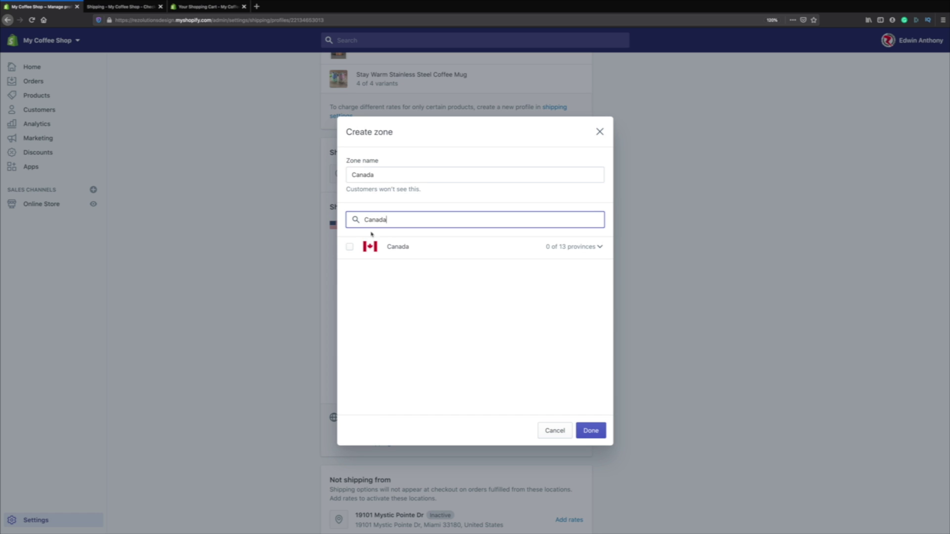
pyautogui.click(350, 246)
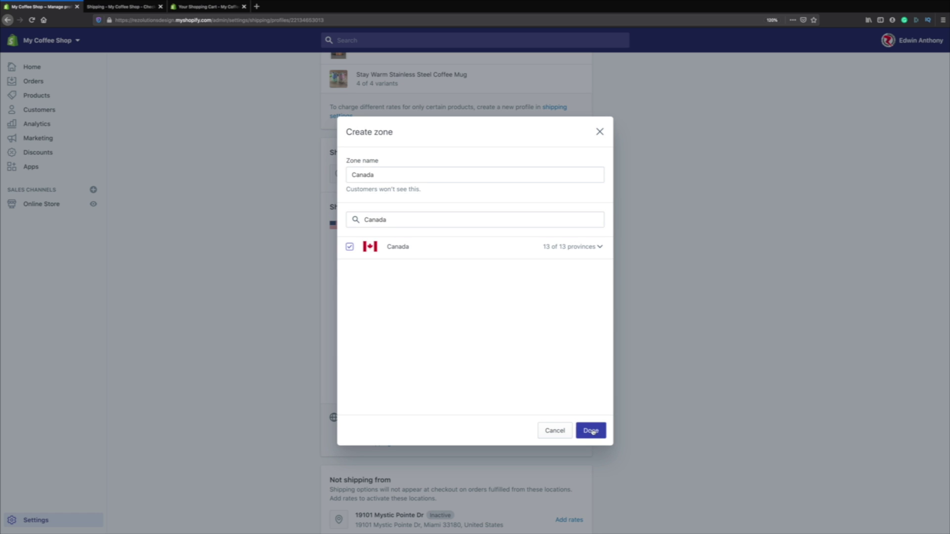
pyautogui.click(592, 430)
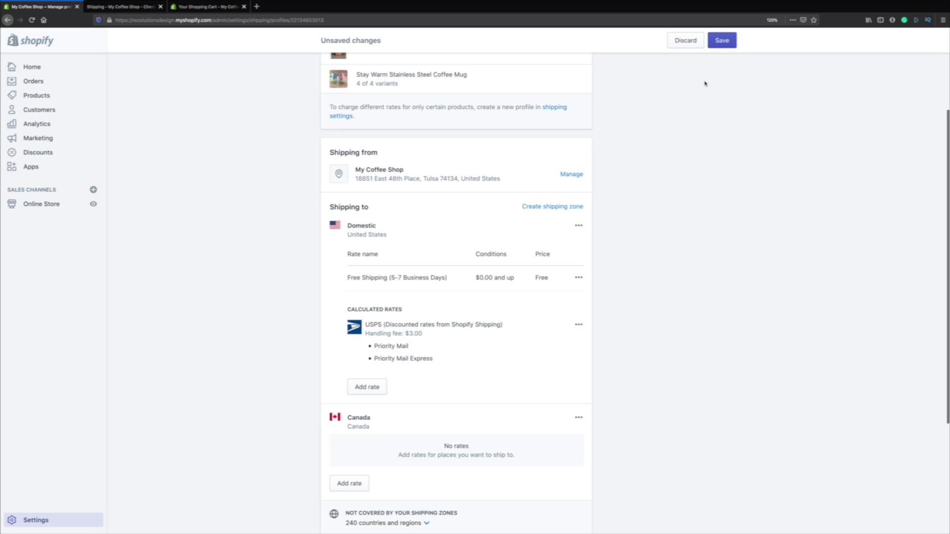
pyautogui.click(716, 44)
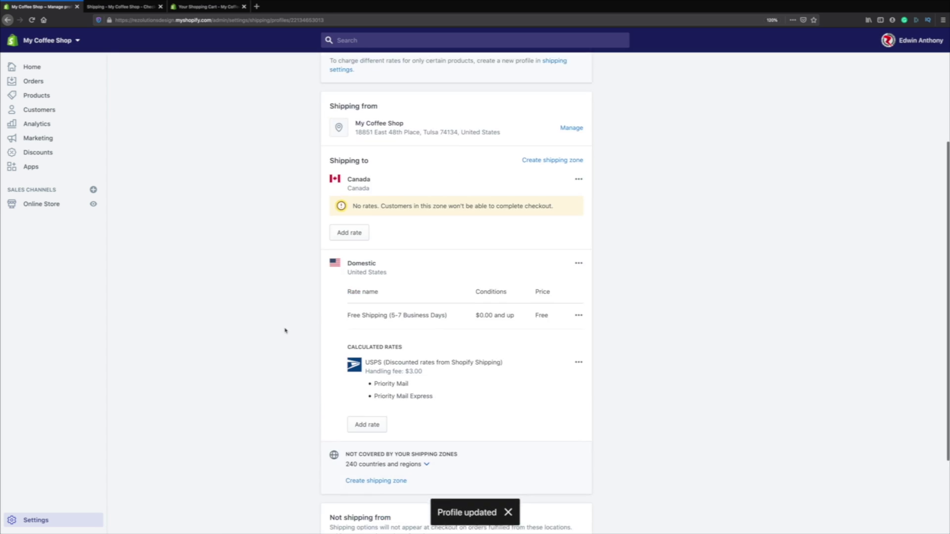
# - Add a DHL Express Worldwide carrier rate with a $3.00 flat handling fee to Canada and save
pyautogui.scroll(2, 286, 329)
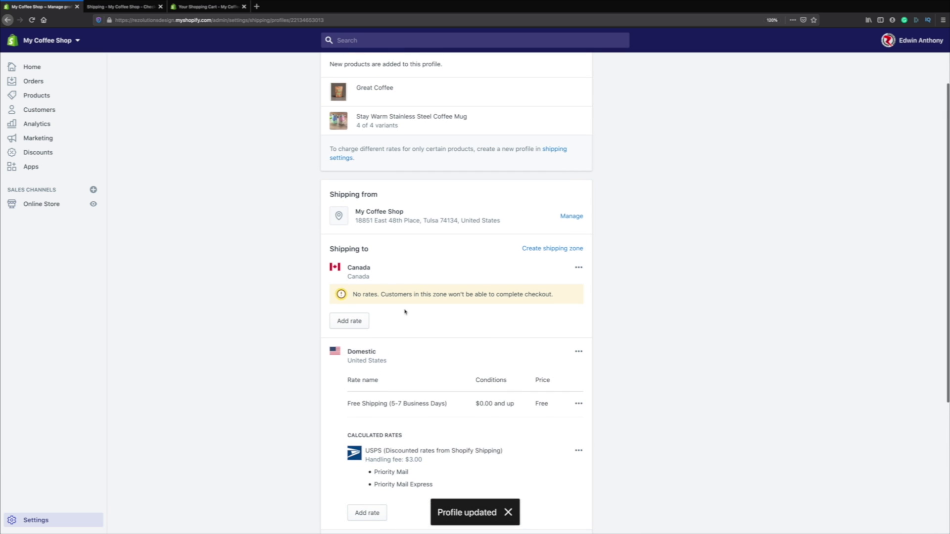
pyautogui.click(357, 322)
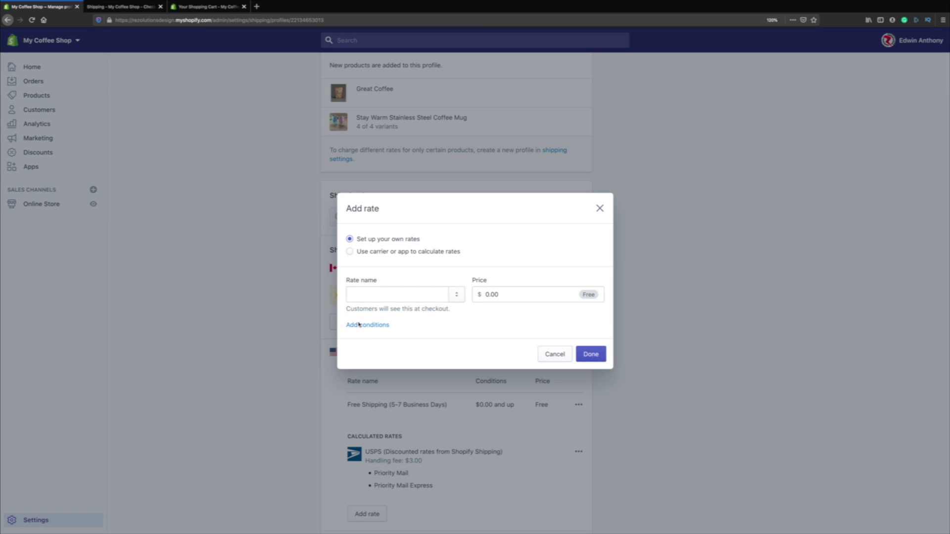
pyautogui.click(350, 252)
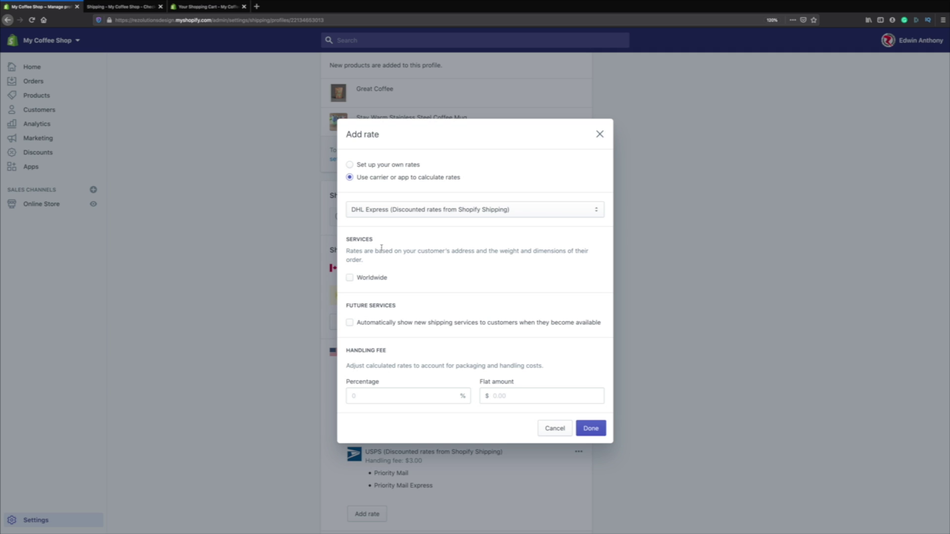
pyautogui.click(350, 277)
pyautogui.click(509, 396)
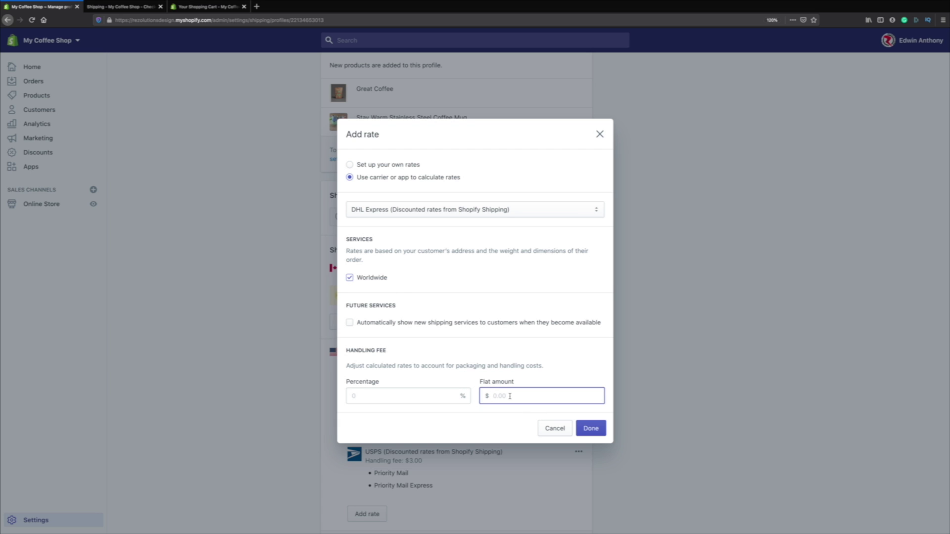
pyautogui.write('3.00')
pyautogui.click(584, 432)
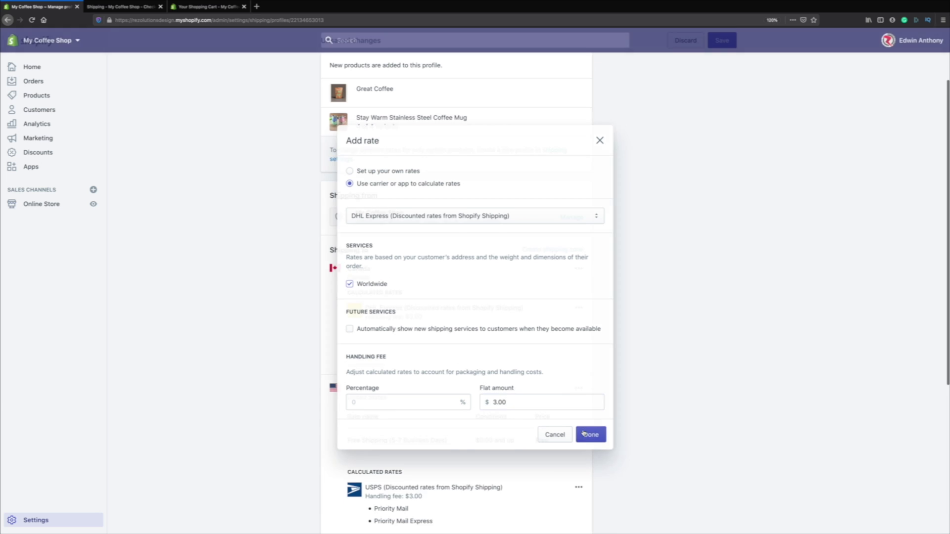
pyautogui.click(722, 41)
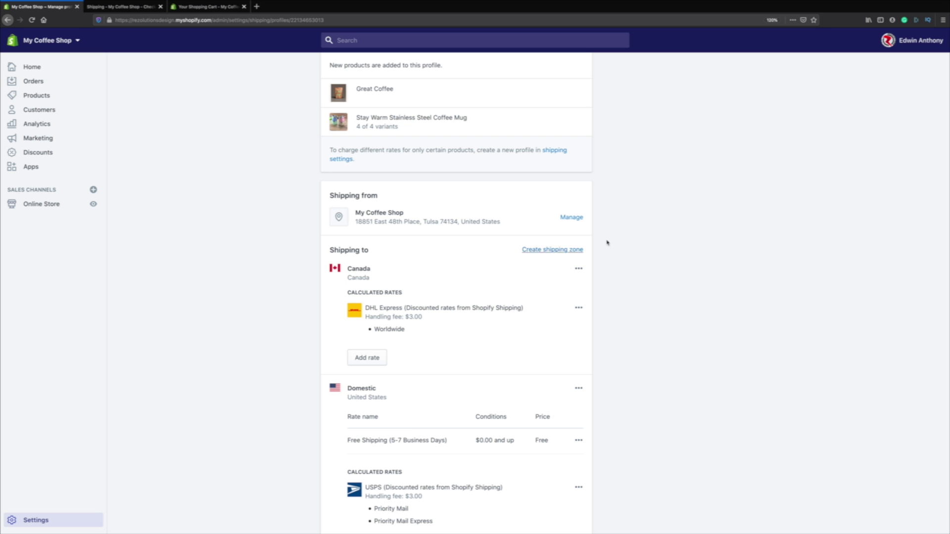
# - Create and save a shipping zone named Australia covering all its states and territories
pyautogui.click(543, 250)
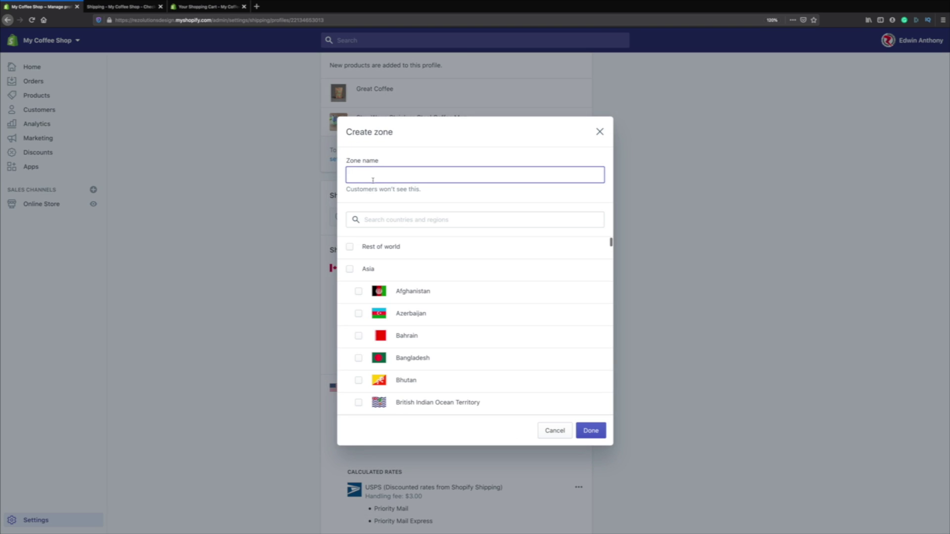
pyautogui.write('Australia')
pyautogui.doubleClick(365, 176)
pyautogui.hotkey('ctrl', 'c')
pyautogui.click(374, 219)
pyautogui.hotkey('ctrl', 'v')
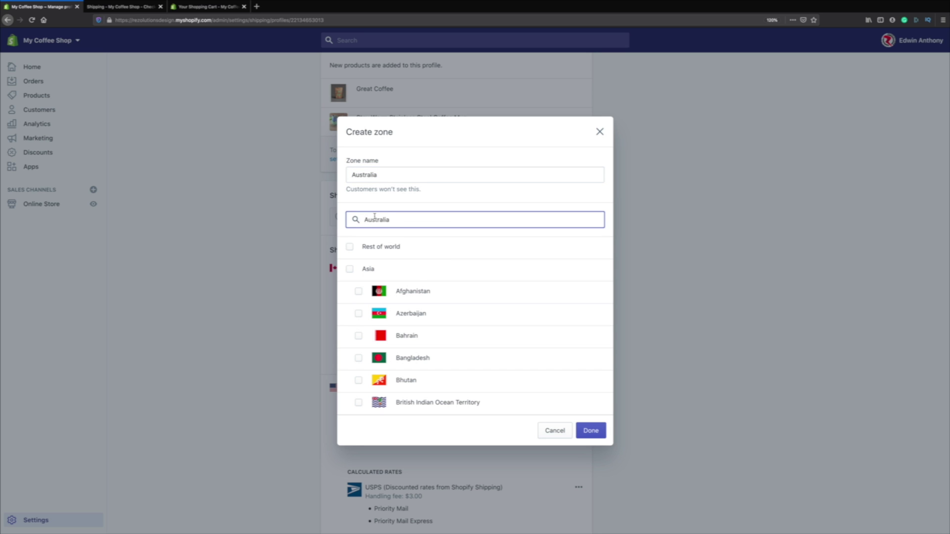
pyautogui.click(349, 247)
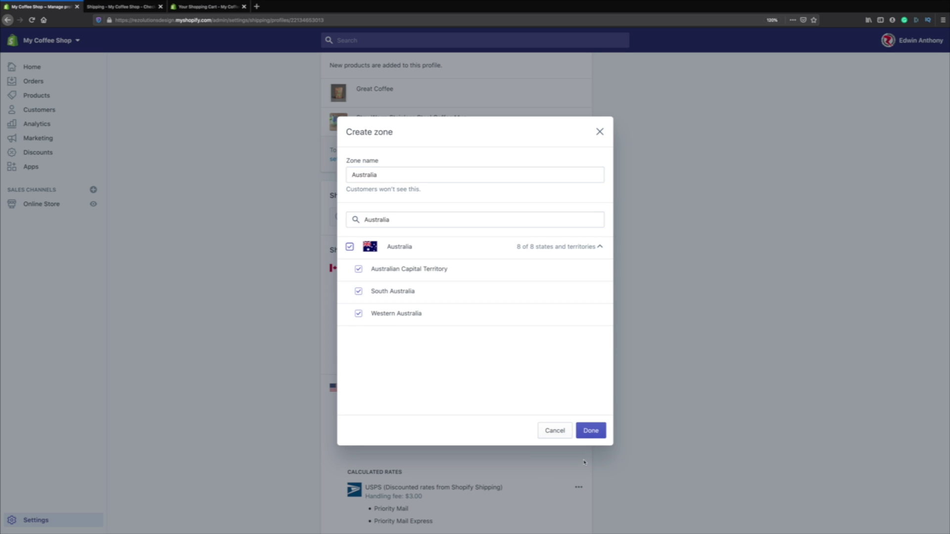
pyautogui.click(590, 430)
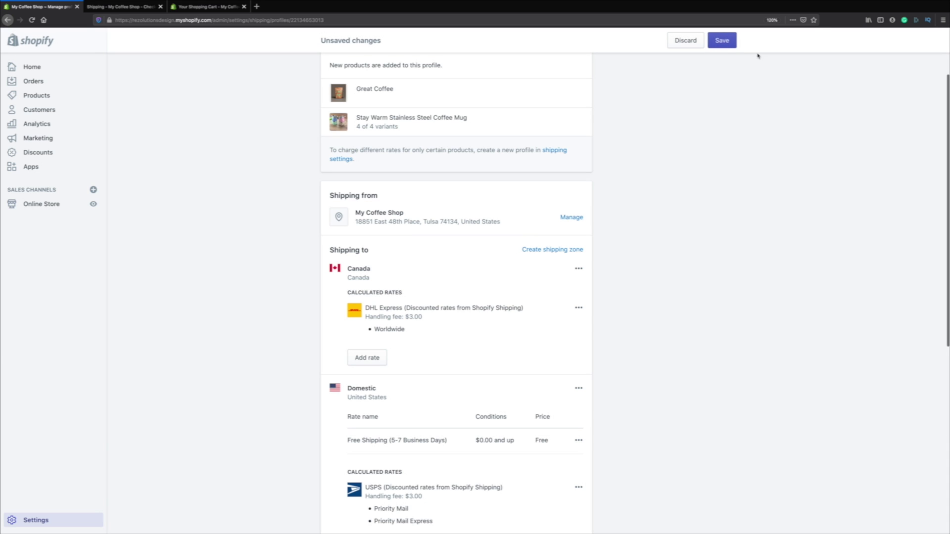
pyautogui.click(728, 41)
# - Add a DHL Express Worldwide carrier rate with a $3.00 flat handling fee to Australia and save
pyautogui.scroll(-5, 273, 292)
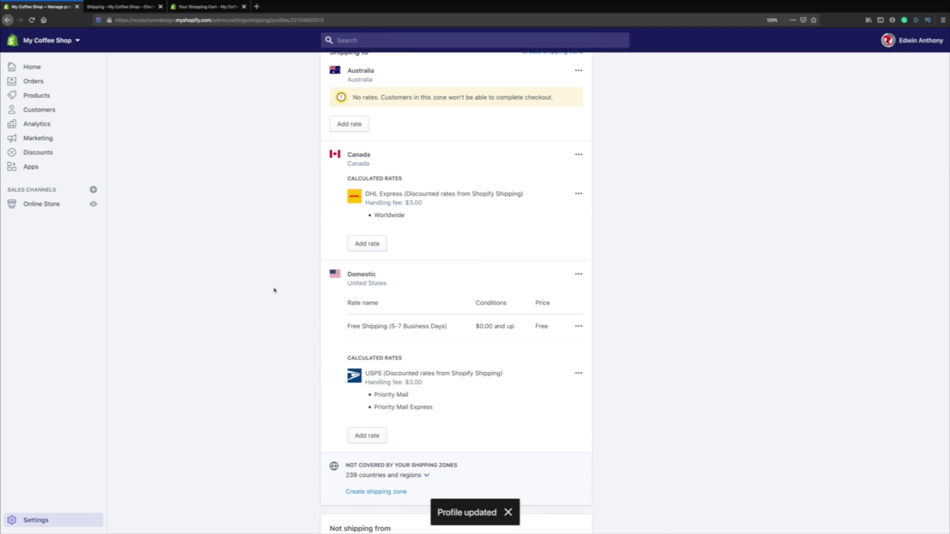
pyautogui.scroll(5, 273, 291)
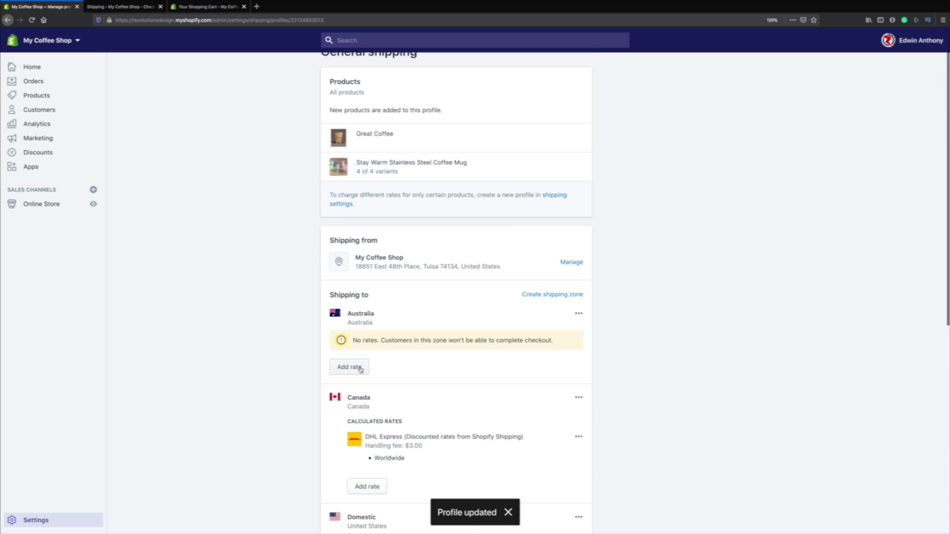
pyautogui.click(361, 369)
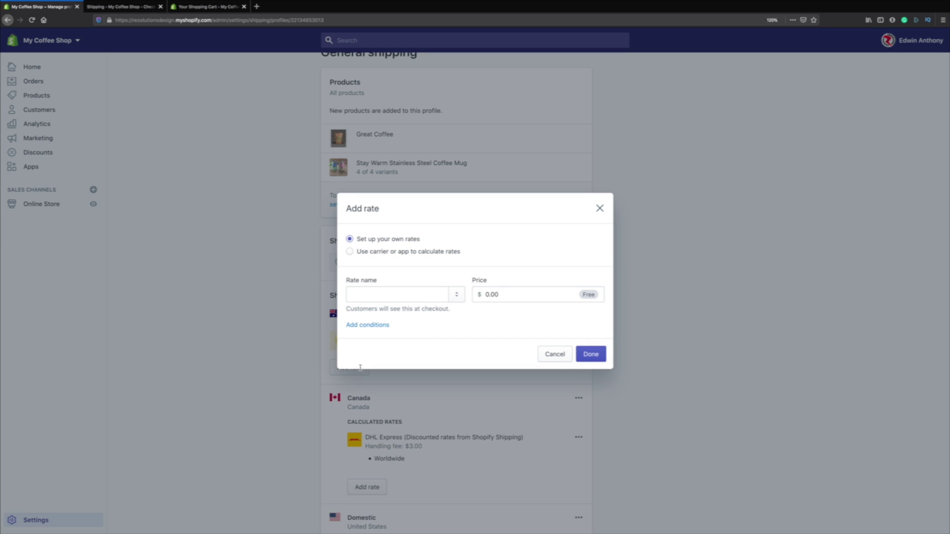
pyautogui.click(351, 253)
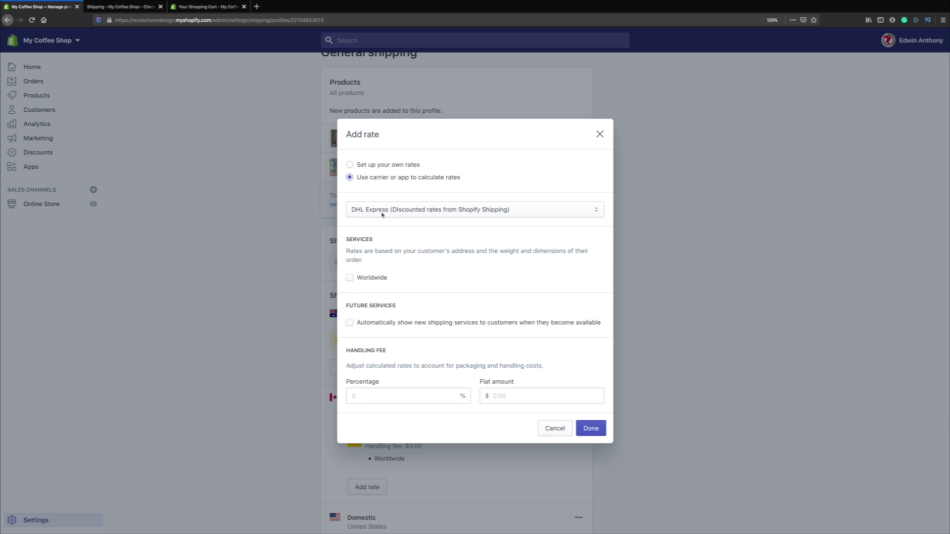
pyautogui.click(350, 278)
pyautogui.click(504, 395)
pyautogui.write('30')
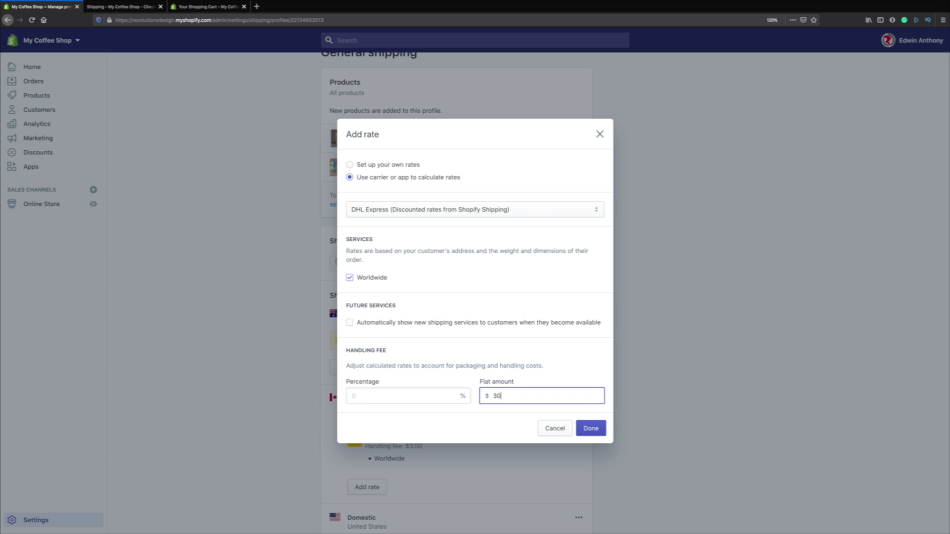
pyautogui.press('BackSpace')
pyautogui.write('.00')
pyautogui.click(590, 429)
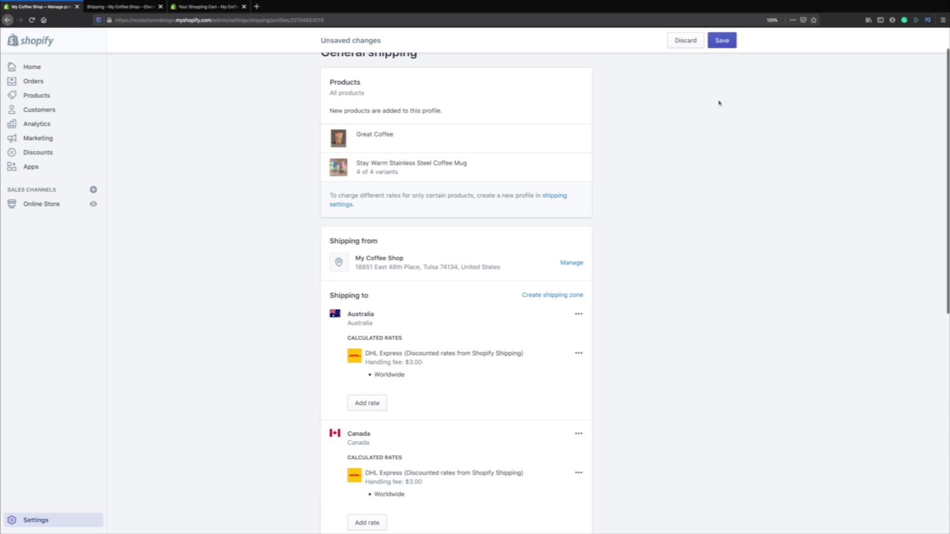
pyautogui.click(722, 41)
pyautogui.scroll(-5, 156, 384)
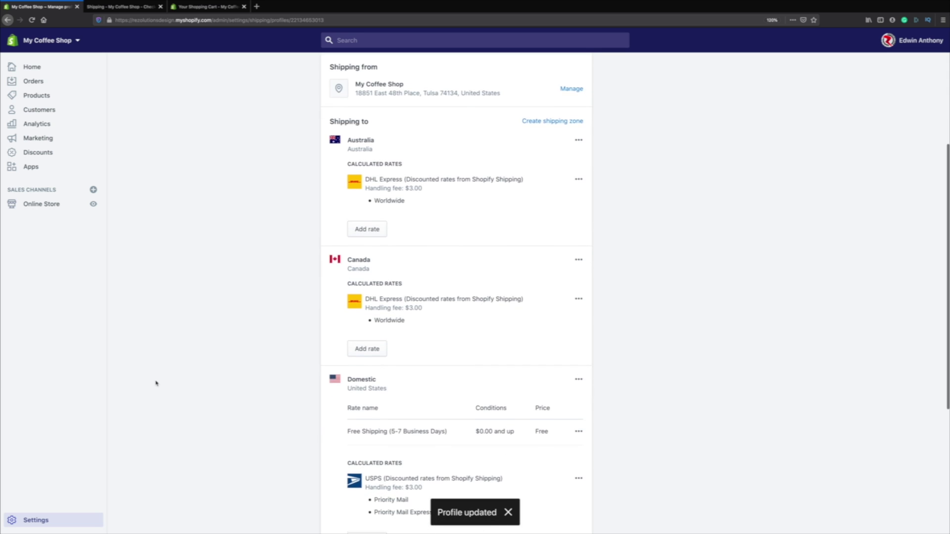
pyautogui.scroll(2, 156, 384)
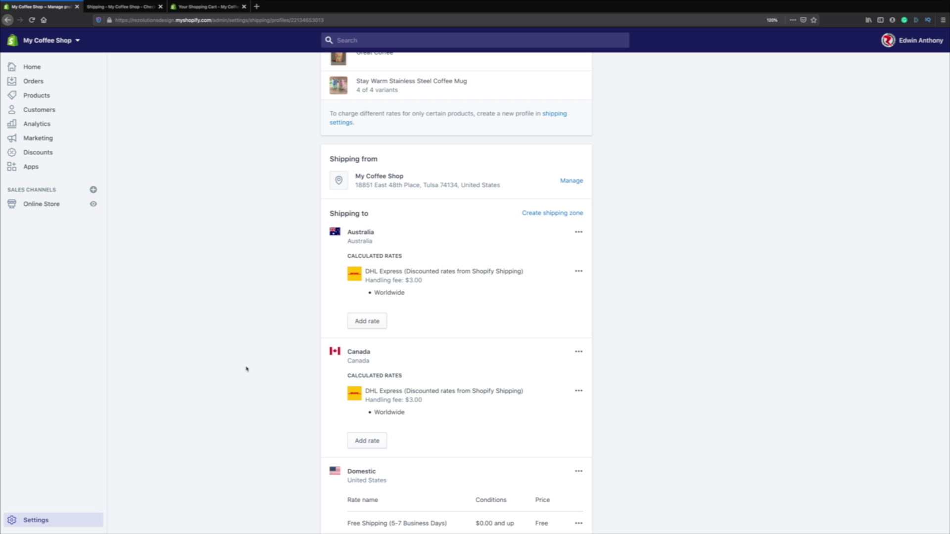
# - Open the United States tax settings and delete the Florida 33180 physical presence
pyautogui.click(37, 519)
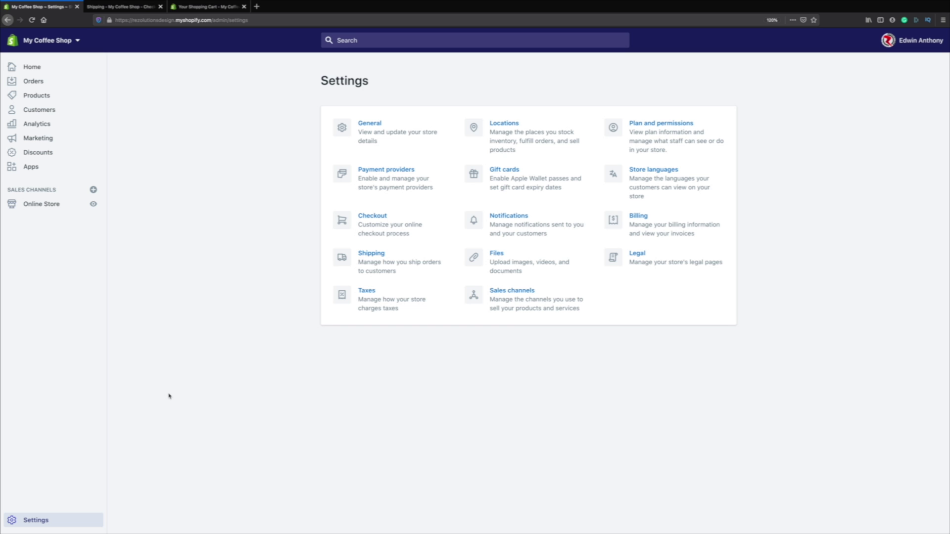
pyautogui.click(386, 304)
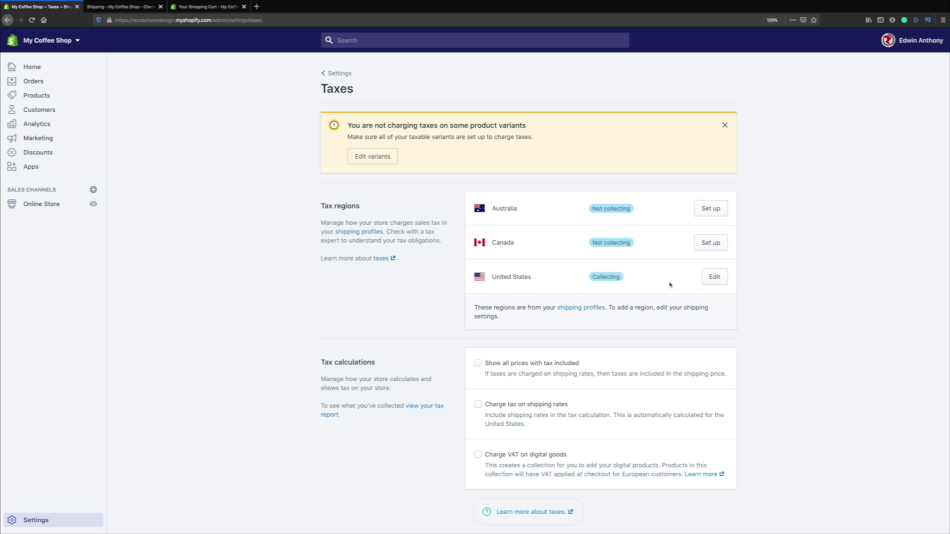
pyautogui.click(714, 278)
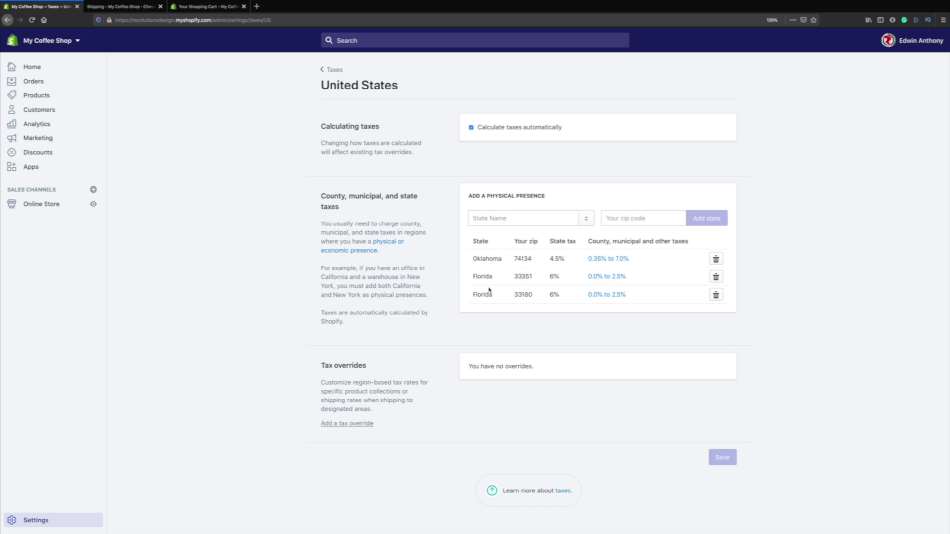
pyautogui.click(716, 295)
pyautogui.click(588, 151)
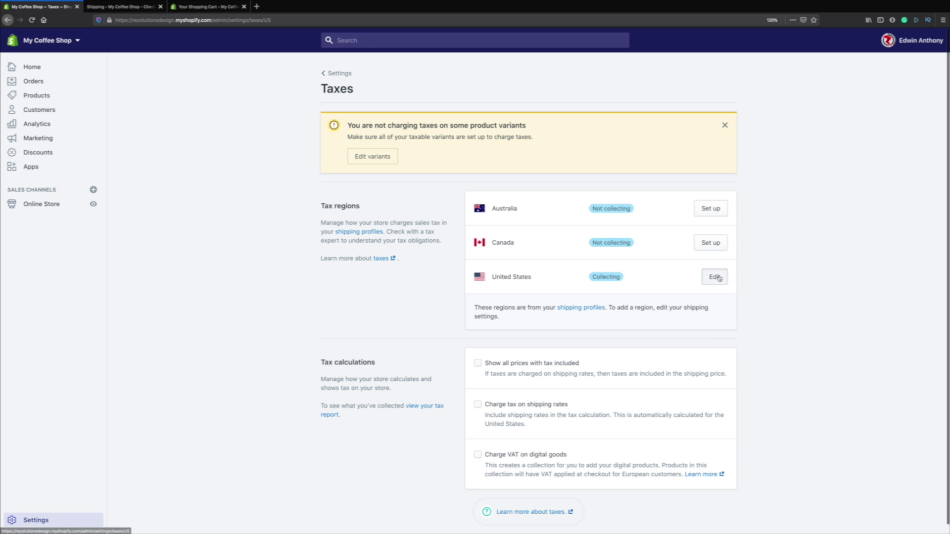
# - Delete the remaining Florida 33351 physical presence from United States taxes
pyautogui.click(716, 278)
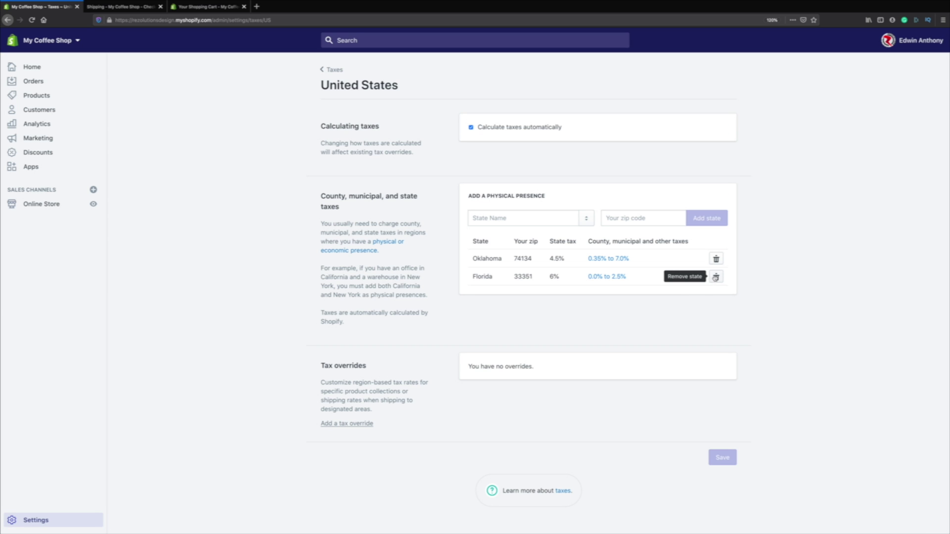
pyautogui.click(716, 277)
pyautogui.click(594, 152)
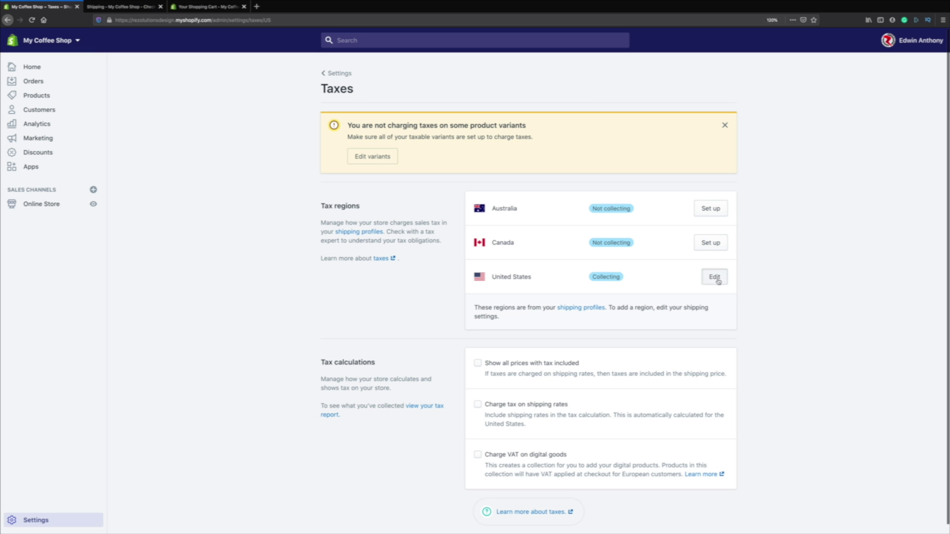
# - Reopen the United States tax settings to check Oklahoma 74134 is the only physical presence
pyautogui.click(716, 278)
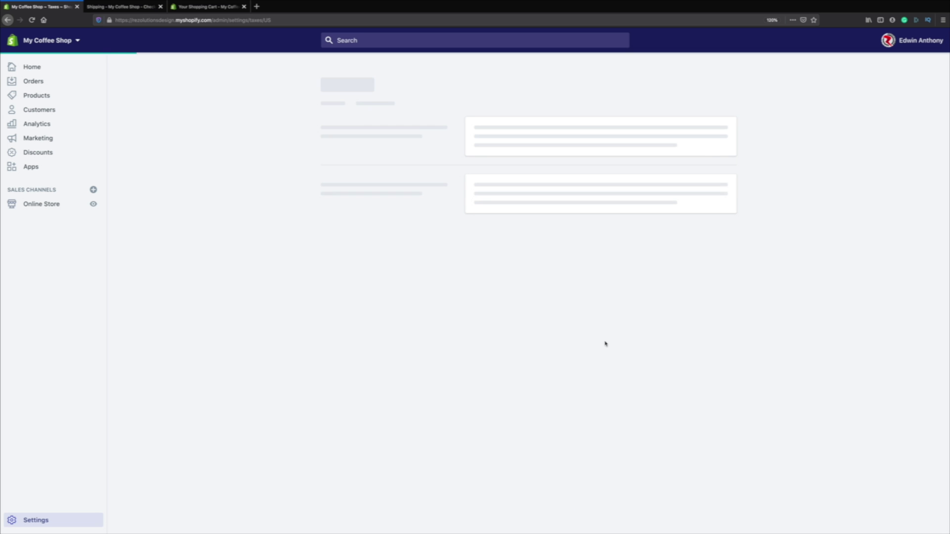